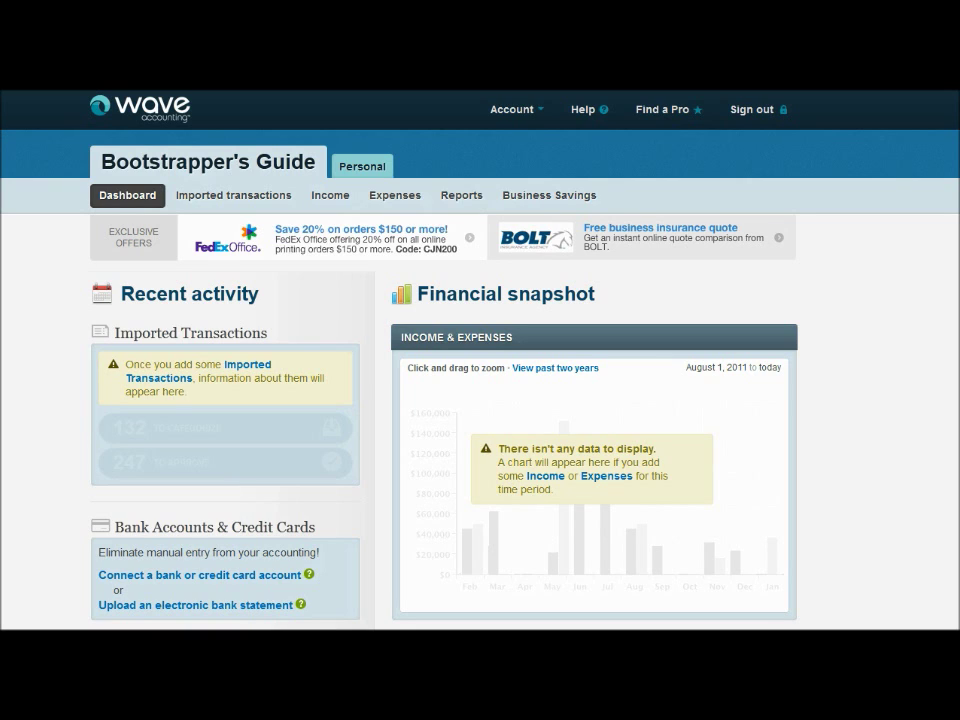
- Open the settings for the Bootstrapper's Guide business and go to its invoice customization page
scroll(182, 547, "down", 5)
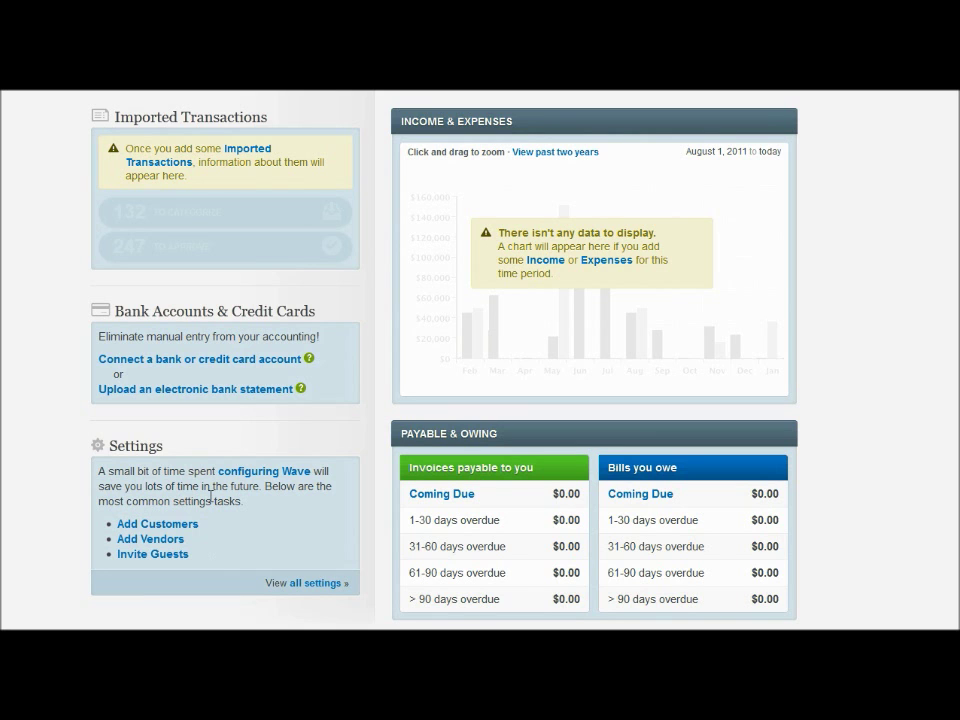
scroll(480, 360, "up", 3)
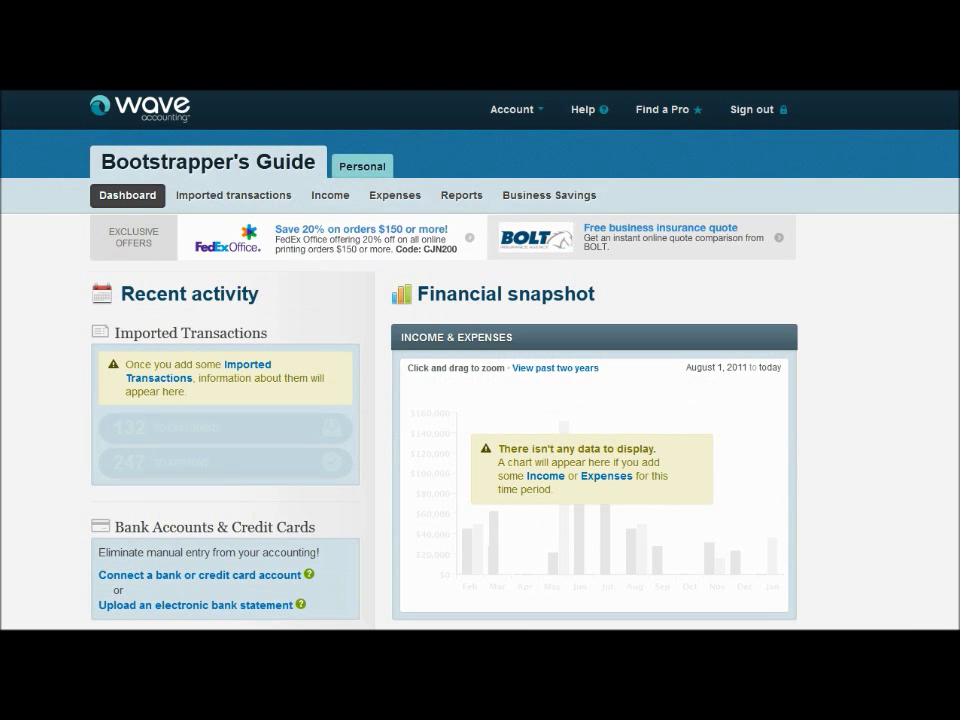
left_click(511, 116)
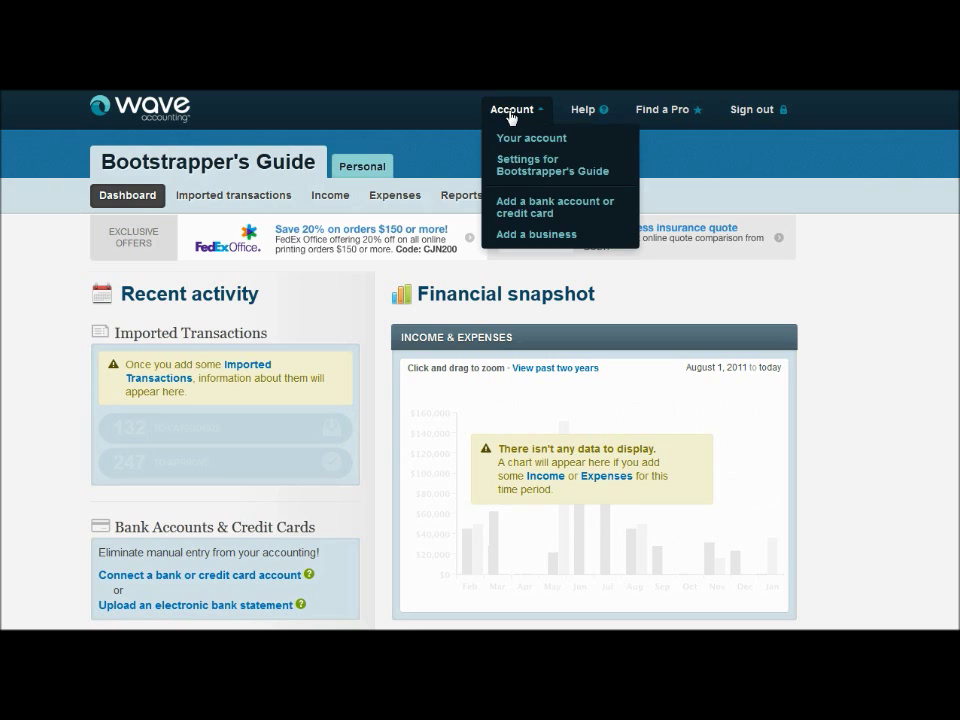
left_click(535, 174)
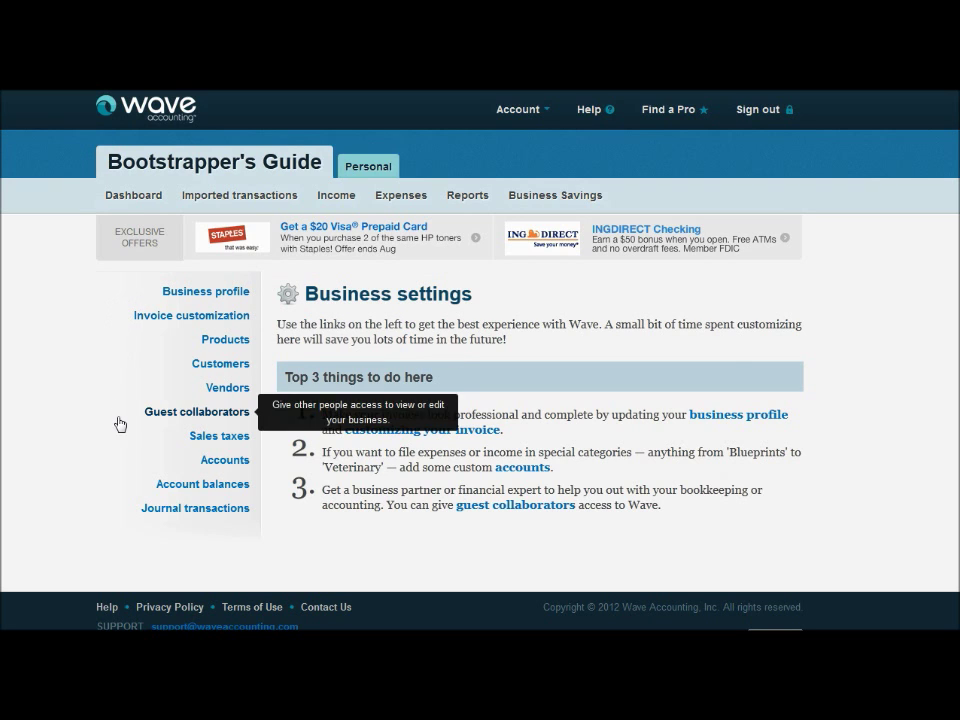
left_click(230, 322)
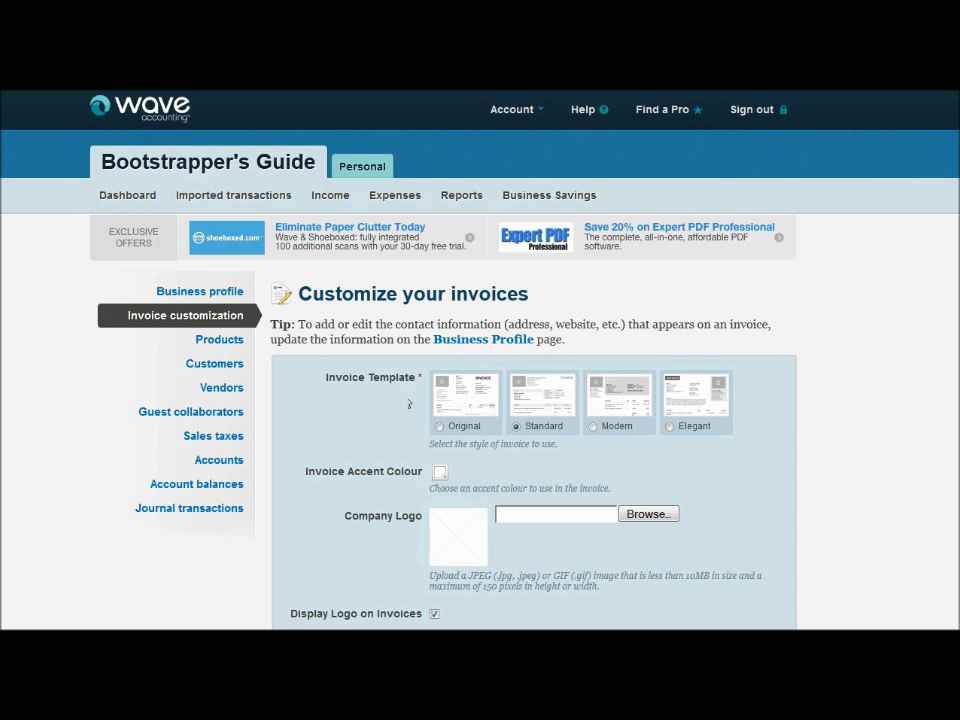
- Preview the Standard invoice template, then close the preview
mouse_move(709, 405)
mouse_move(536, 394)
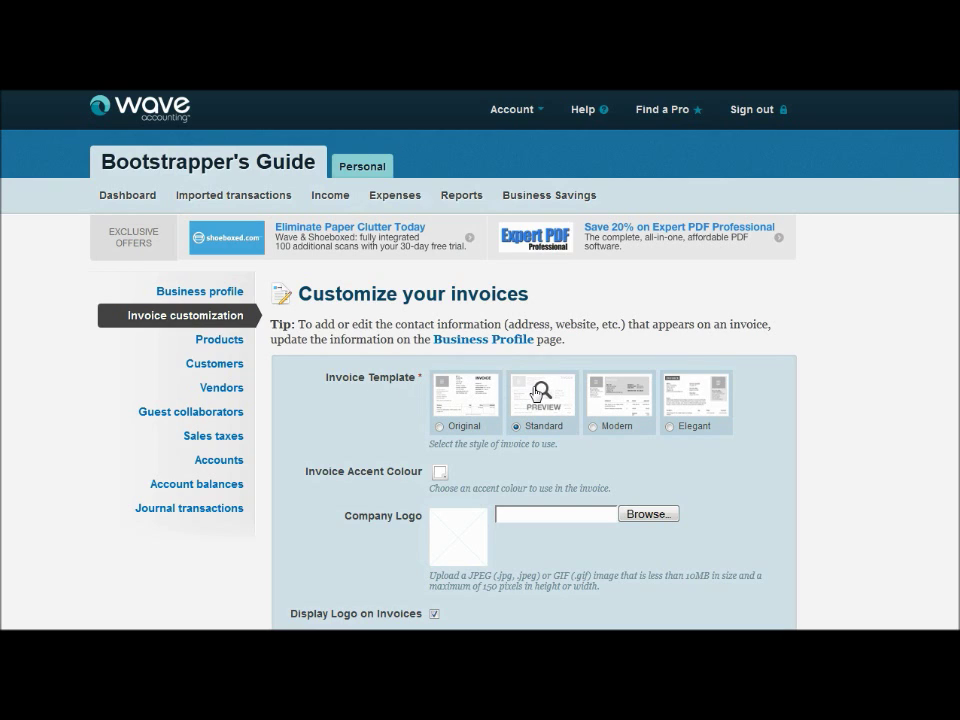
left_click(536, 394)
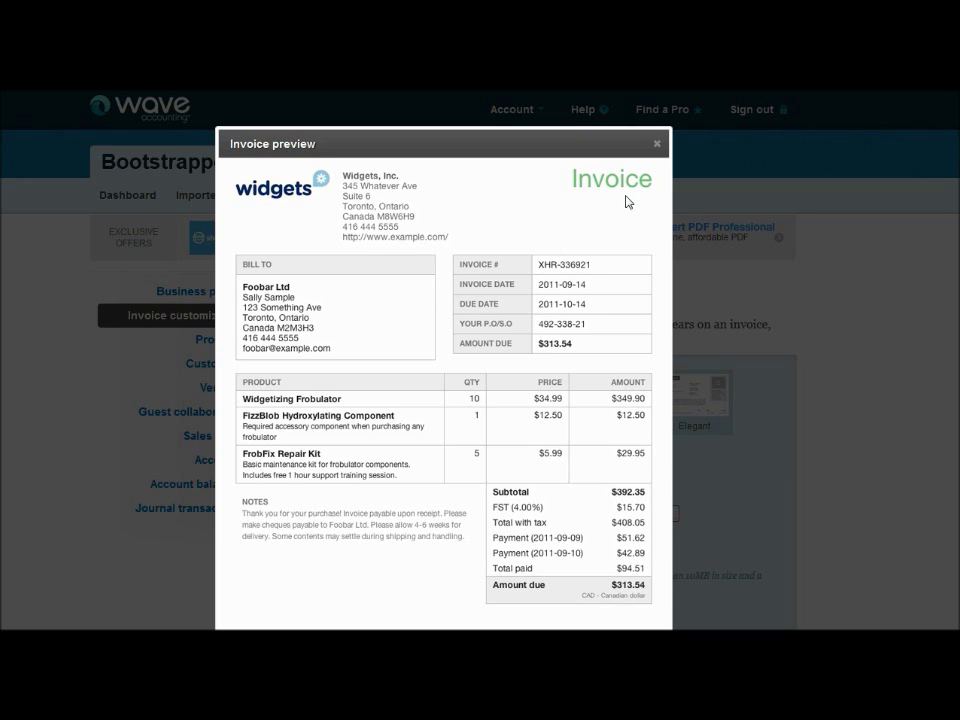
left_click(657, 143)
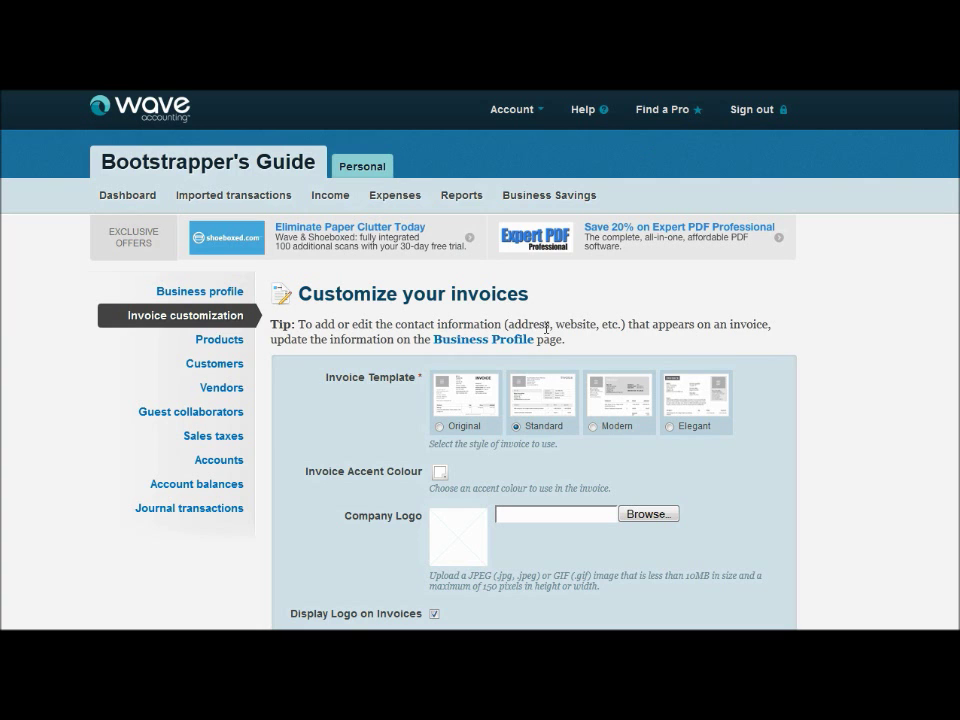
- Set the invoice accent colour to a greyish purple-blue and check the Standard template's preview again
left_click(442, 476)
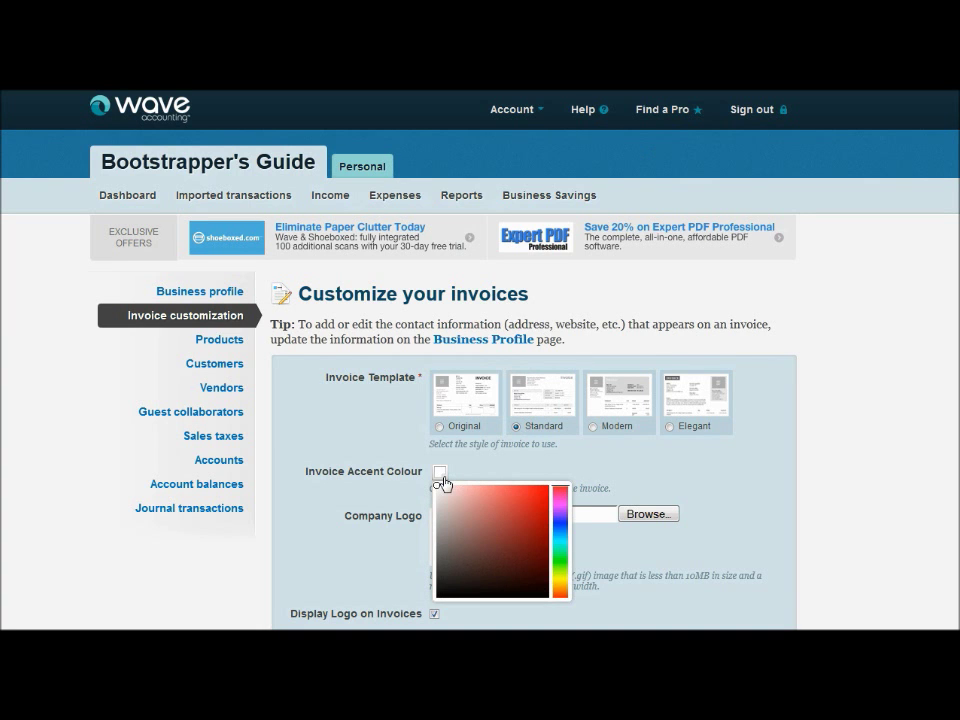
left_click(558, 520)
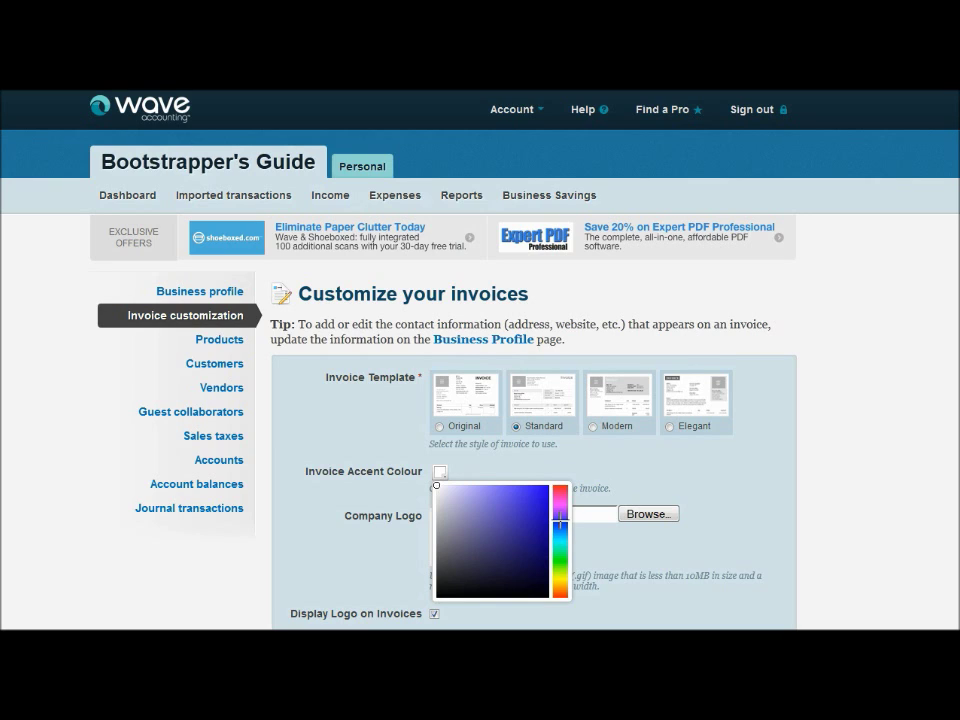
left_click(467, 536)
left_click(587, 462)
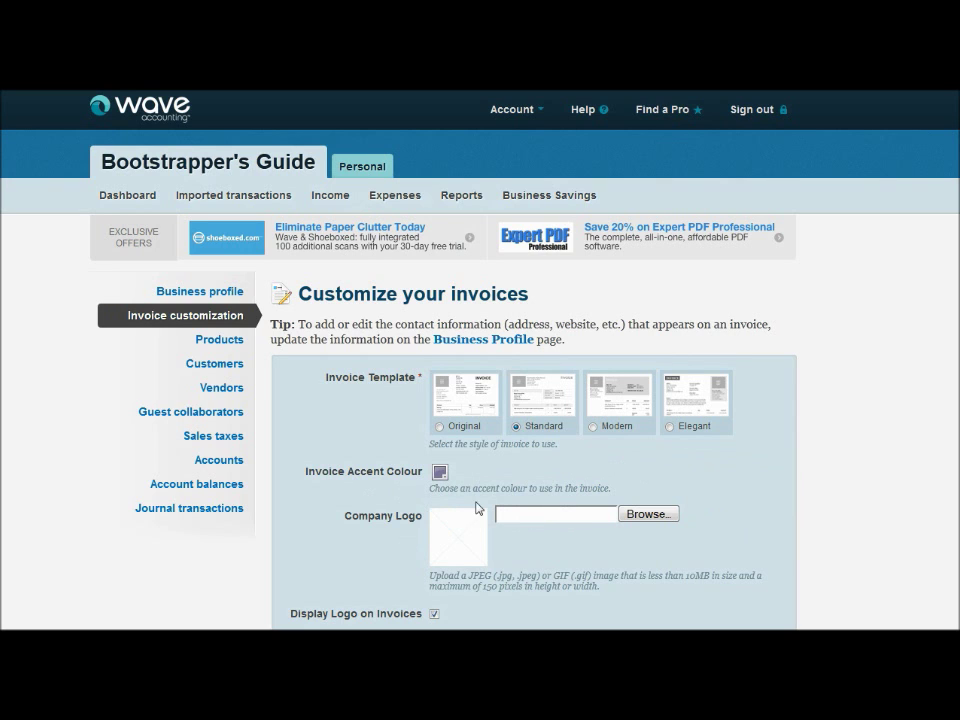
left_click(539, 420)
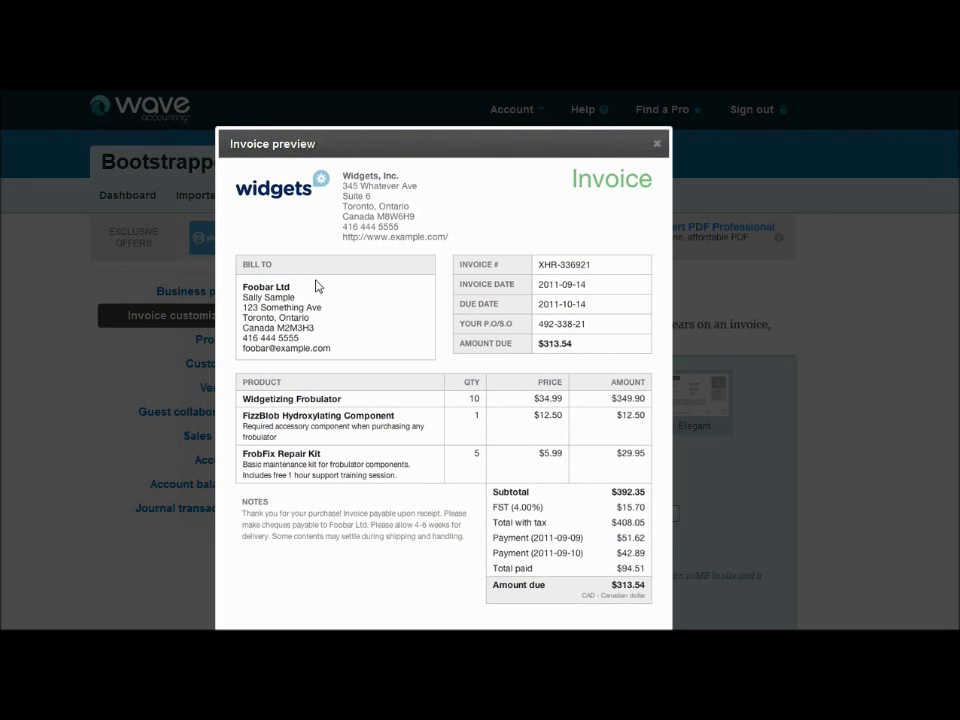
left_click(657, 144)
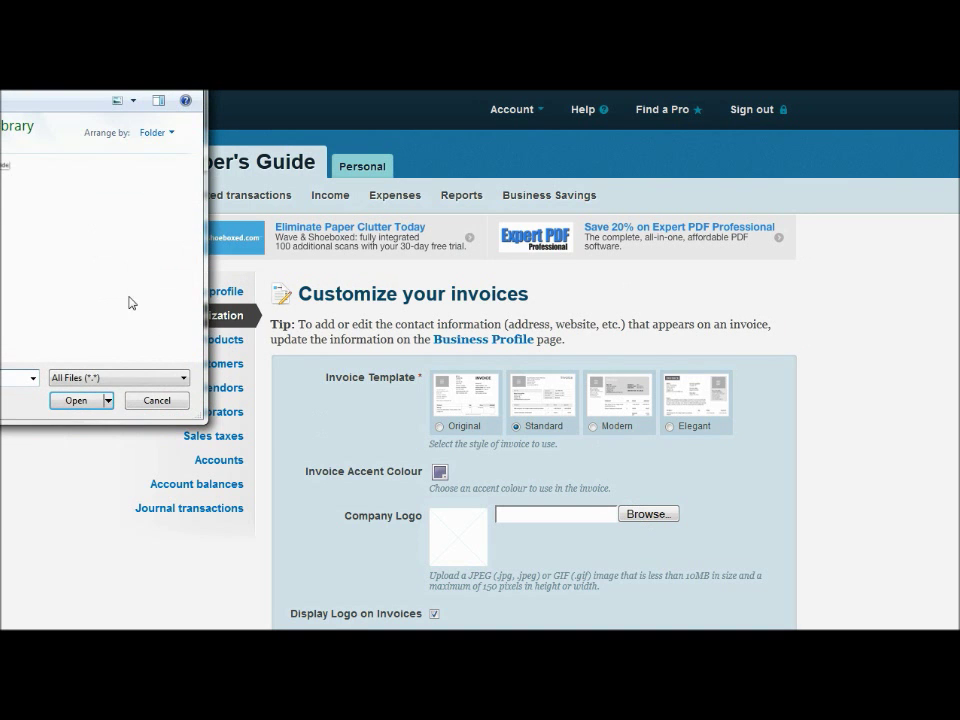
- Upload the Bootstrapper's Guide image as the company logo and review the available default payment terms
left_click(157, 400)
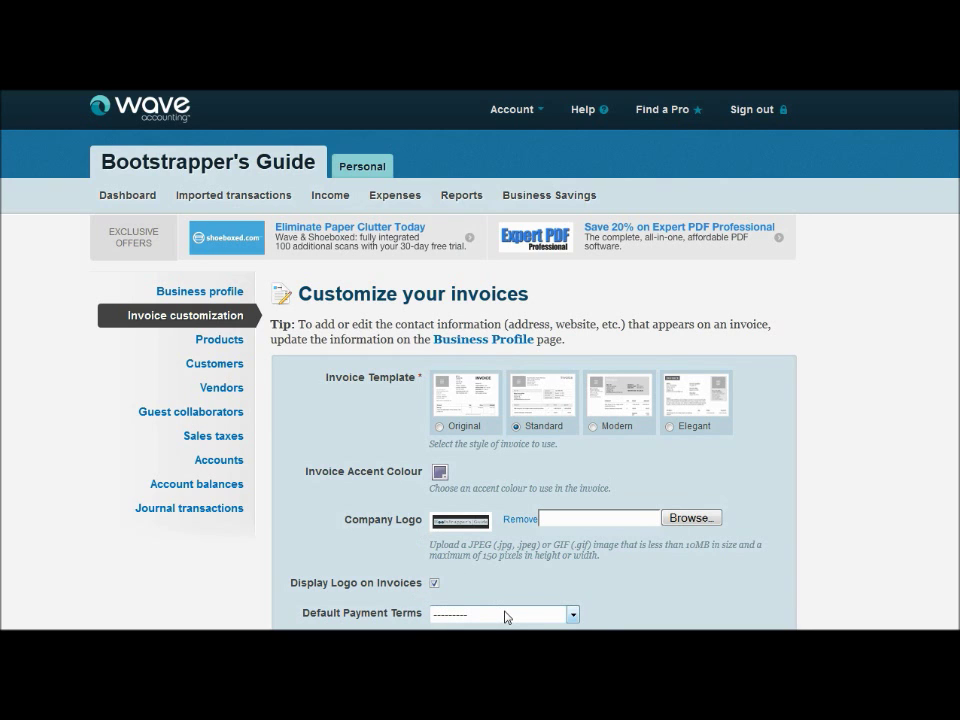
scroll(560, 450, "down", 3)
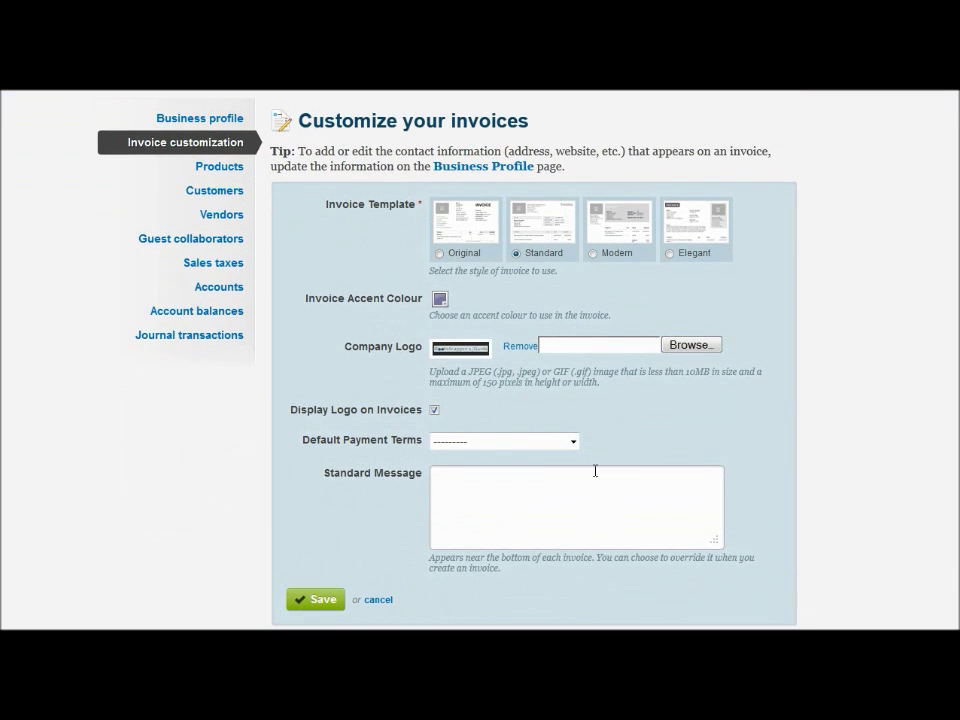
left_click(573, 441)
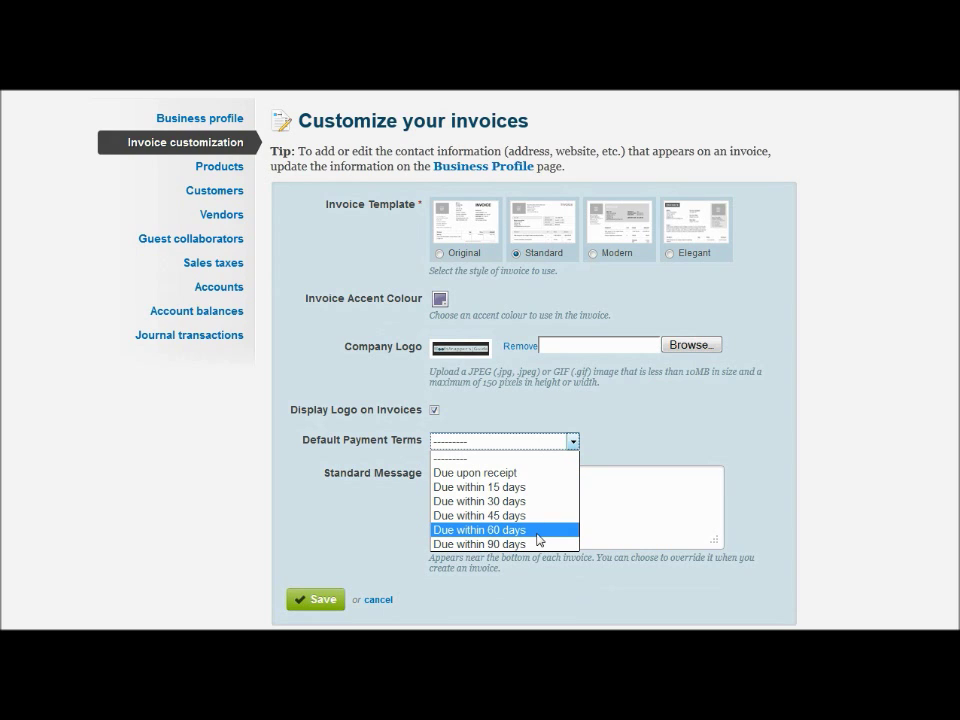
left_click(491, 443)
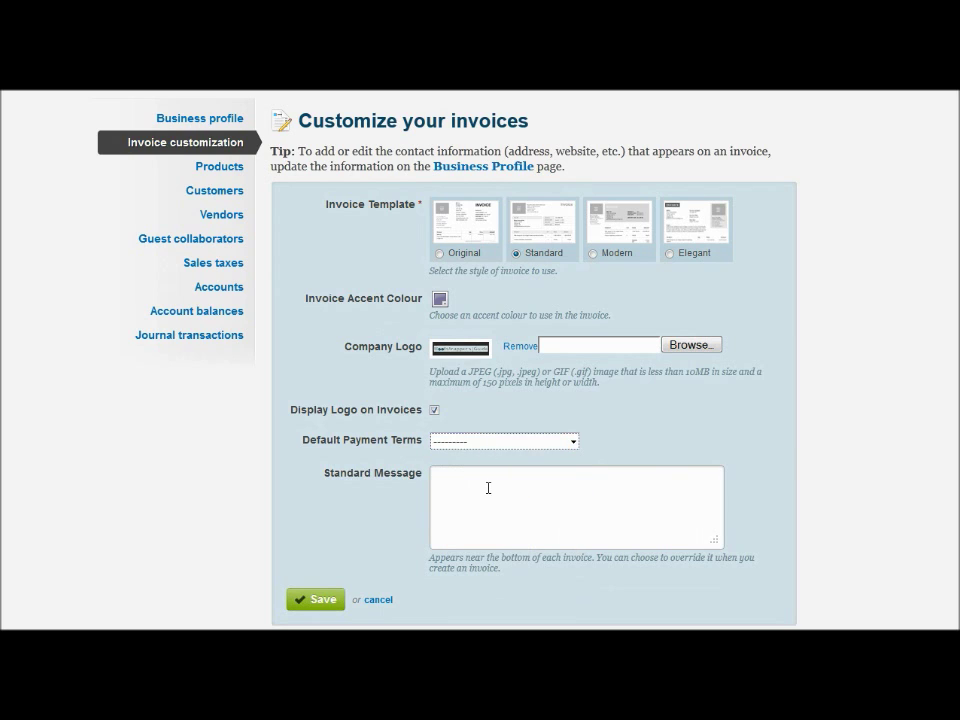
- Enter "2% Net 30" as the standard invoice message and check the notes area in the Standard template's preview
left_click(488, 488)
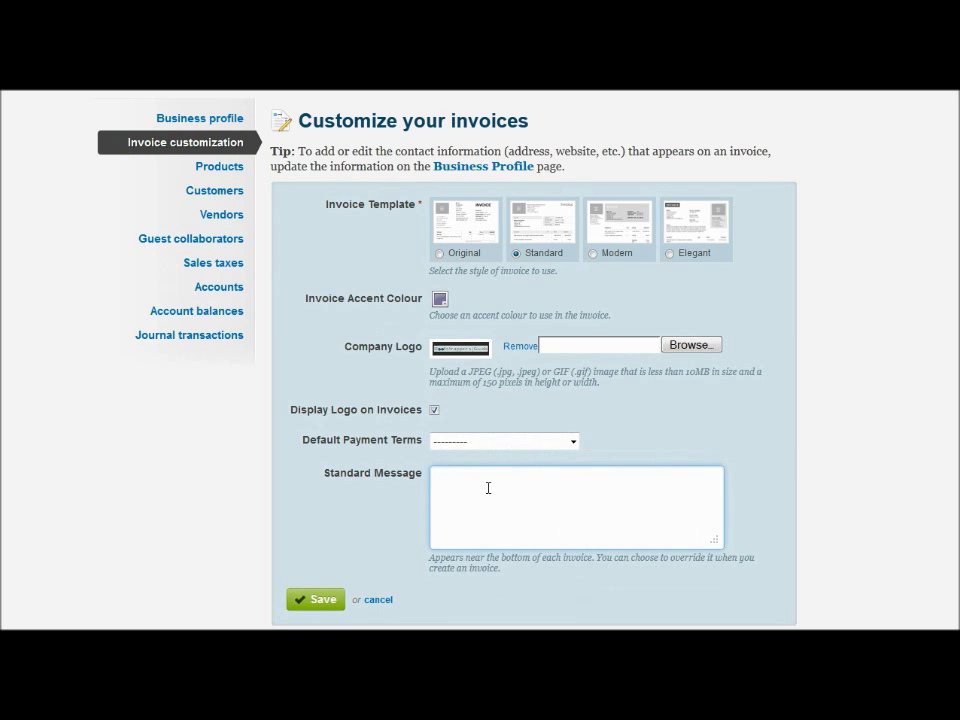
type("2% Net 30")
left_click(545, 220)
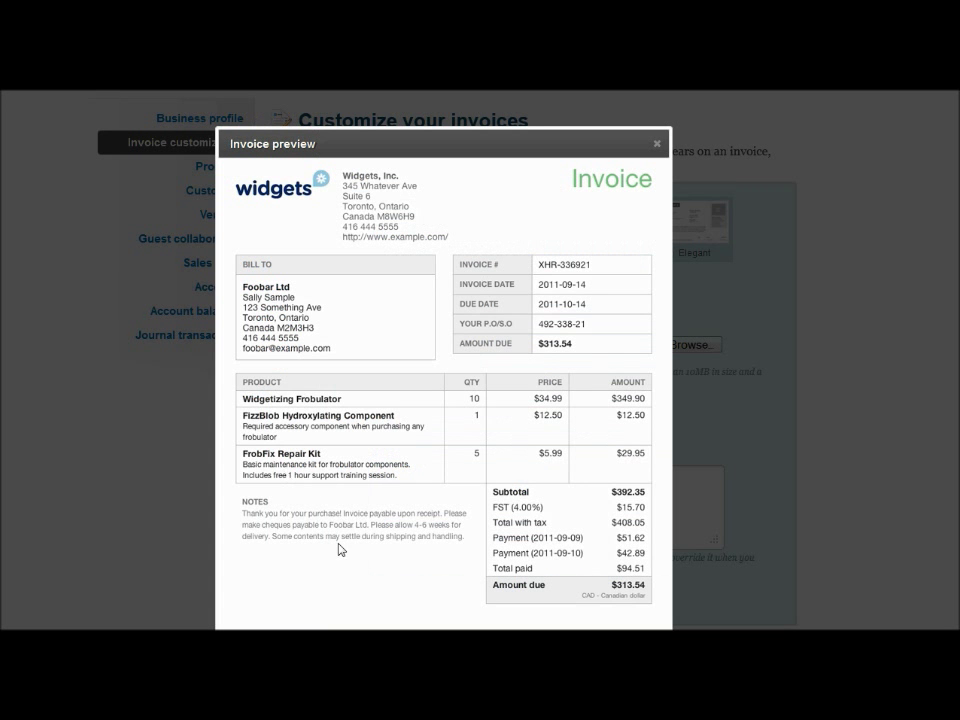
left_click(657, 143)
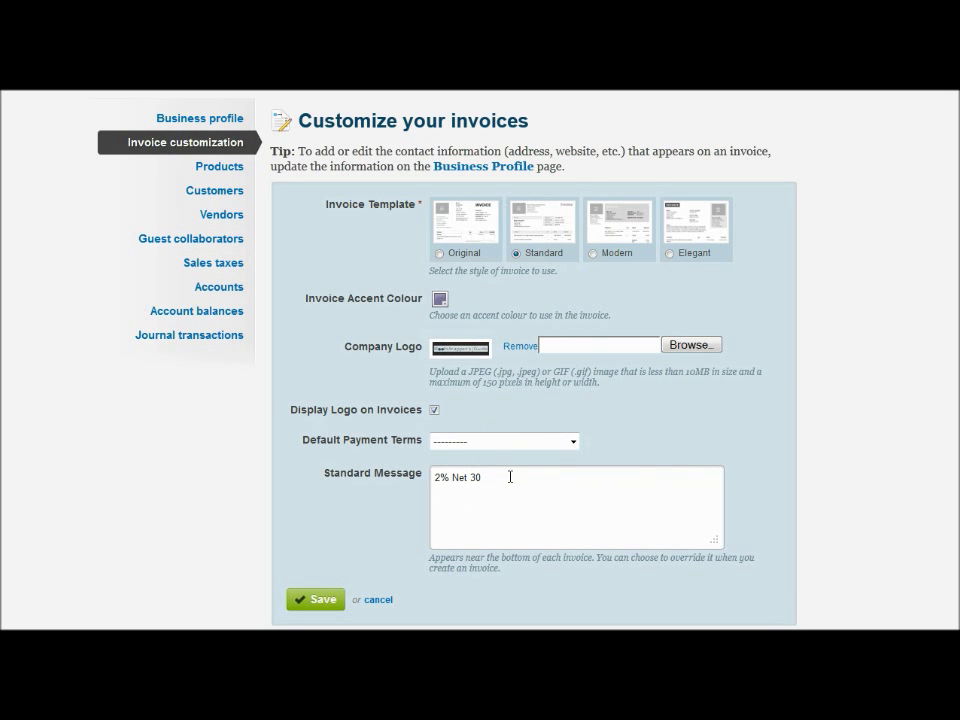
- Set default payment terms to Due upon receipt, replace the standard message with "Thanks for choosing us, please visit our Facebook page for discounts." and save
left_click(495, 442)
left_click(493, 471)
left_click_drag(499, 475, 214, 489)
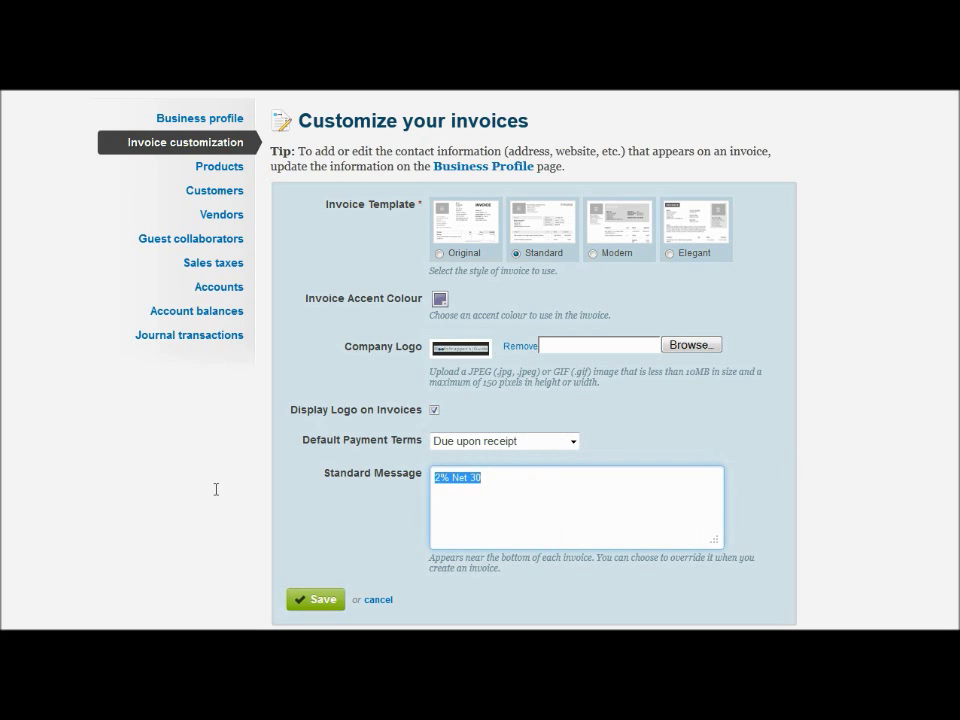
key("ctrl+v")
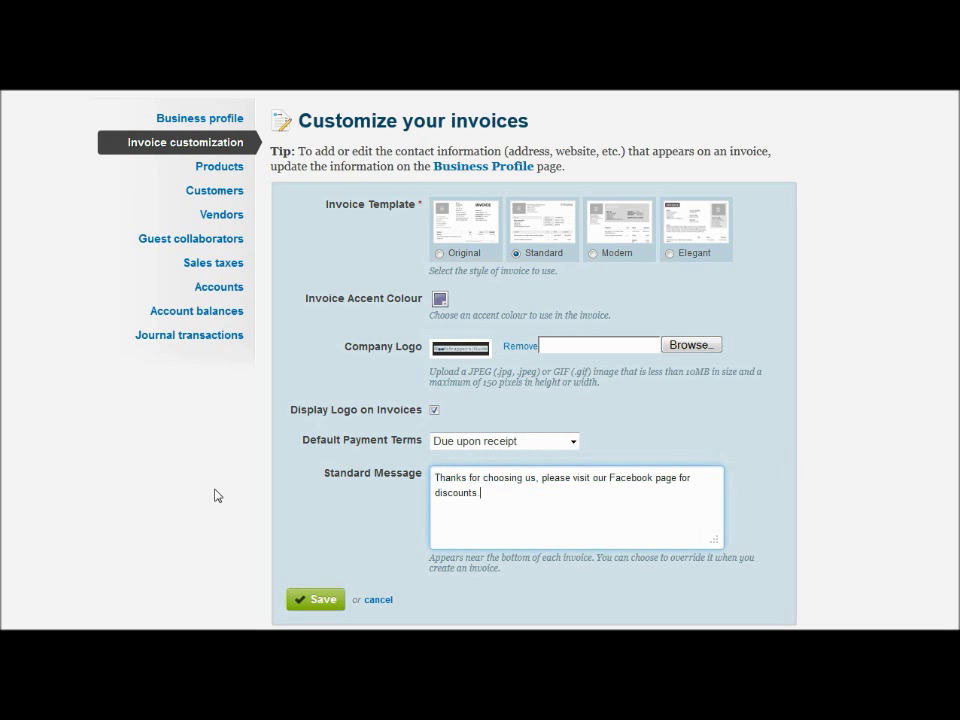
left_click(302, 599)
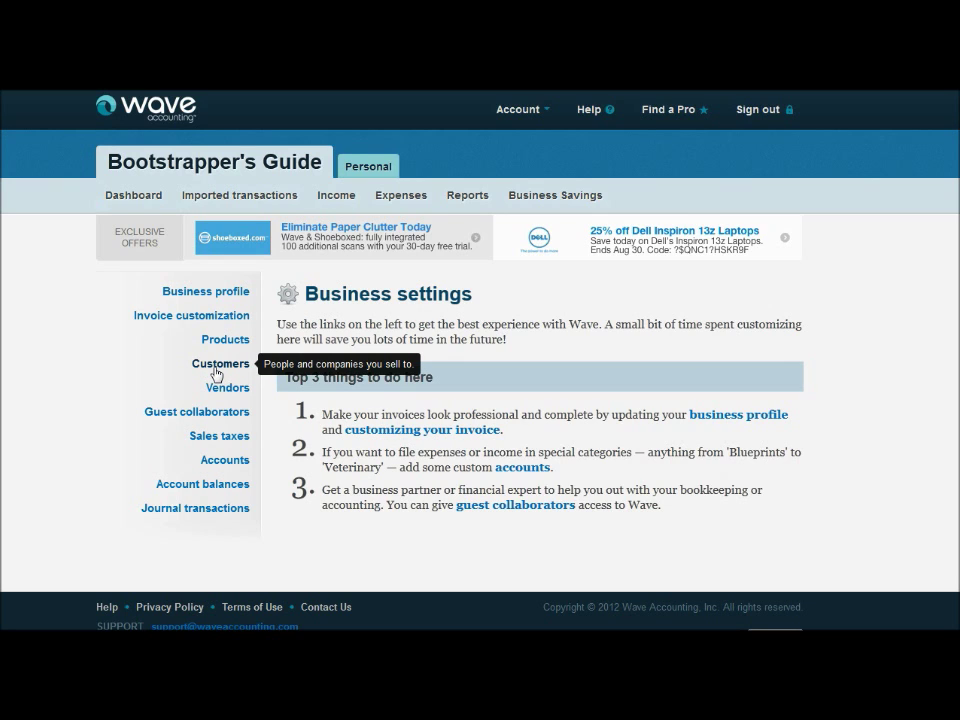
- Open the business's accounts list and delete the Political Contributions expense account, confirming the deletion
left_click(240, 461)
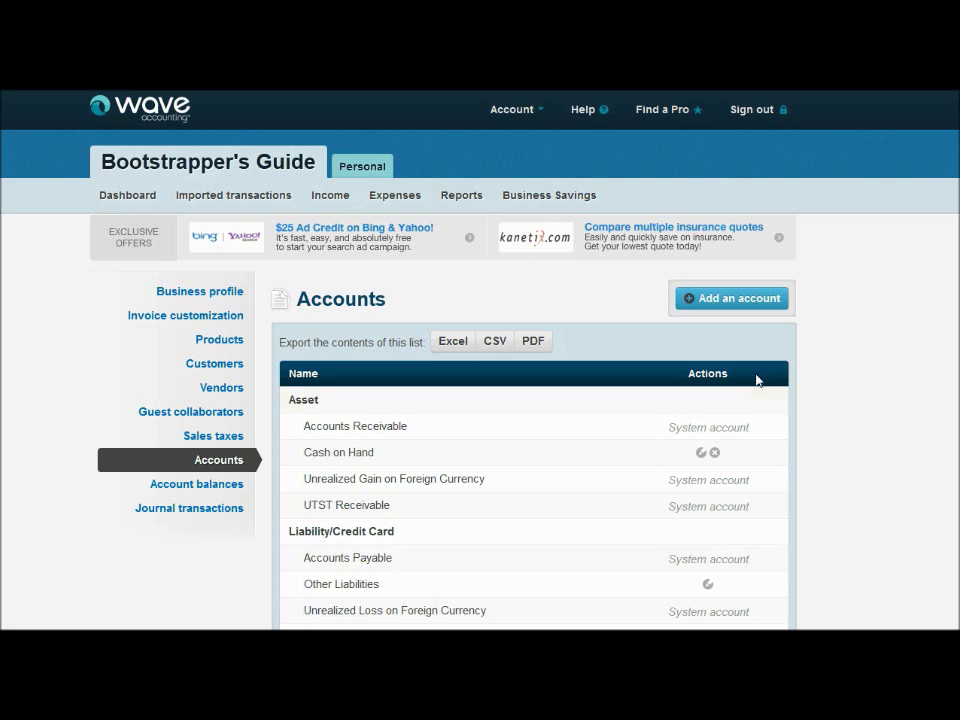
scroll(534, 400, "down", 5)
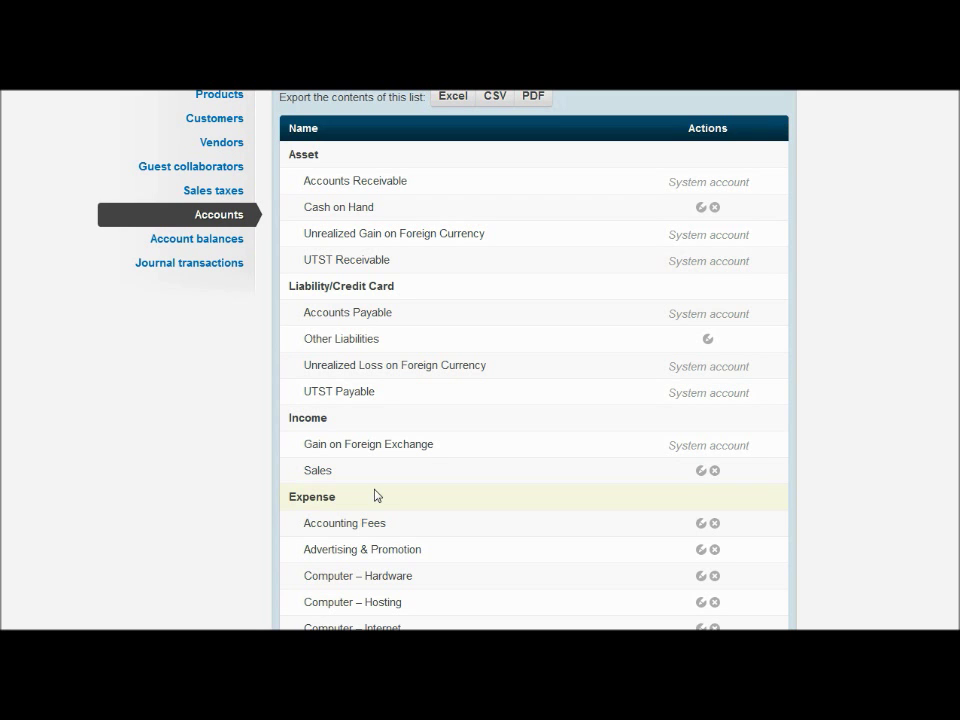
scroll(410, 417, "down", 5)
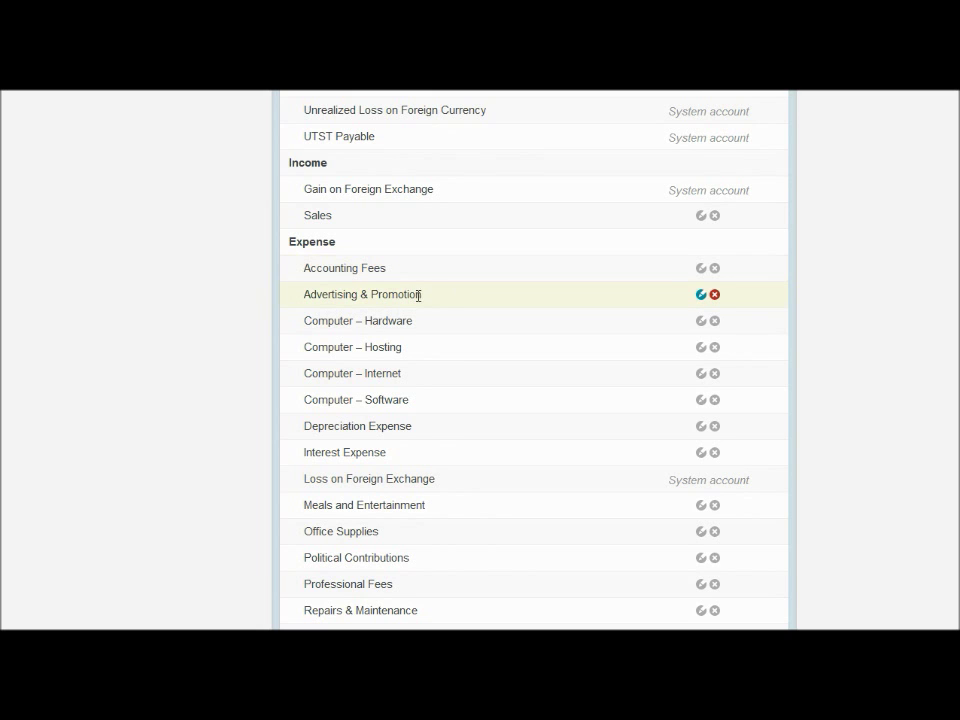
scroll(795, 281, "down", 5)
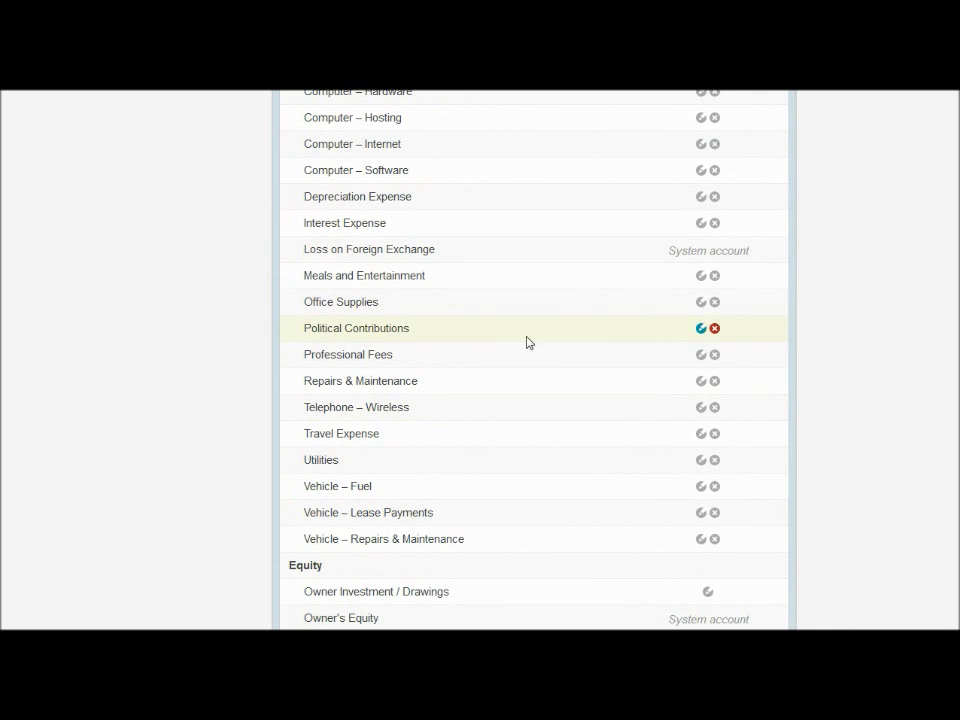
left_click(714, 330)
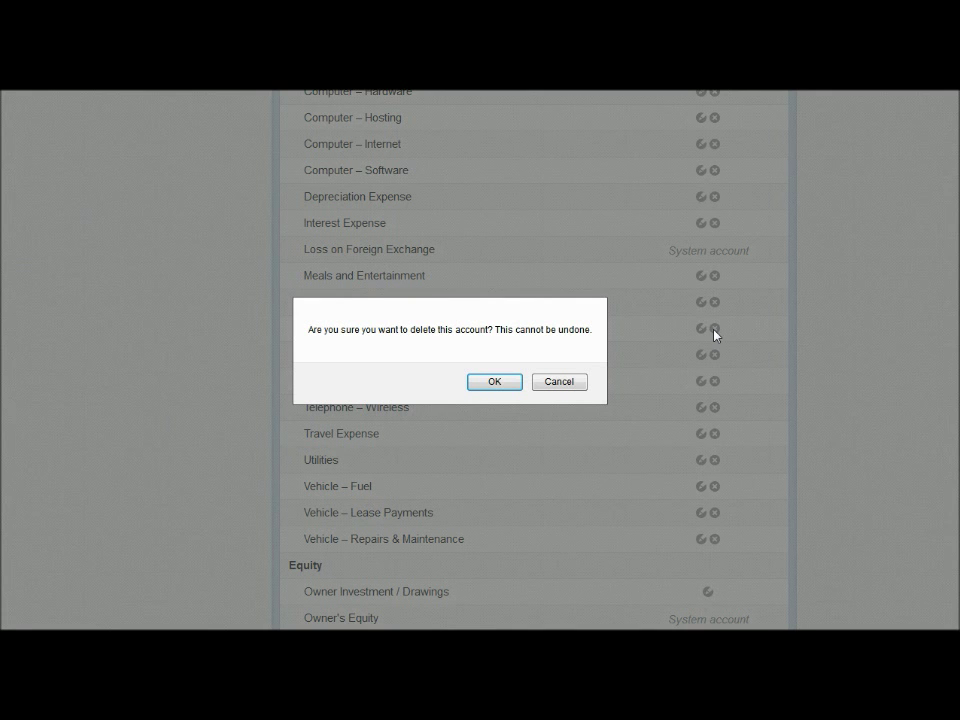
left_click(497, 383)
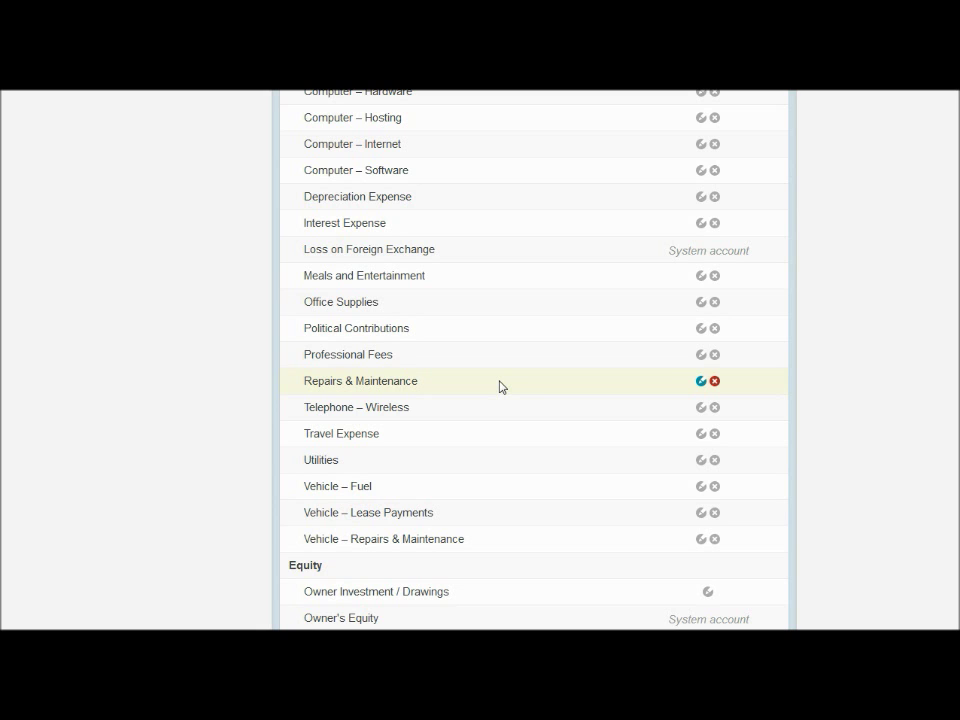
- Delete the Vehicle – Lease Payments expense account and confirm the deletion
scroll(749, 627, "down", 7)
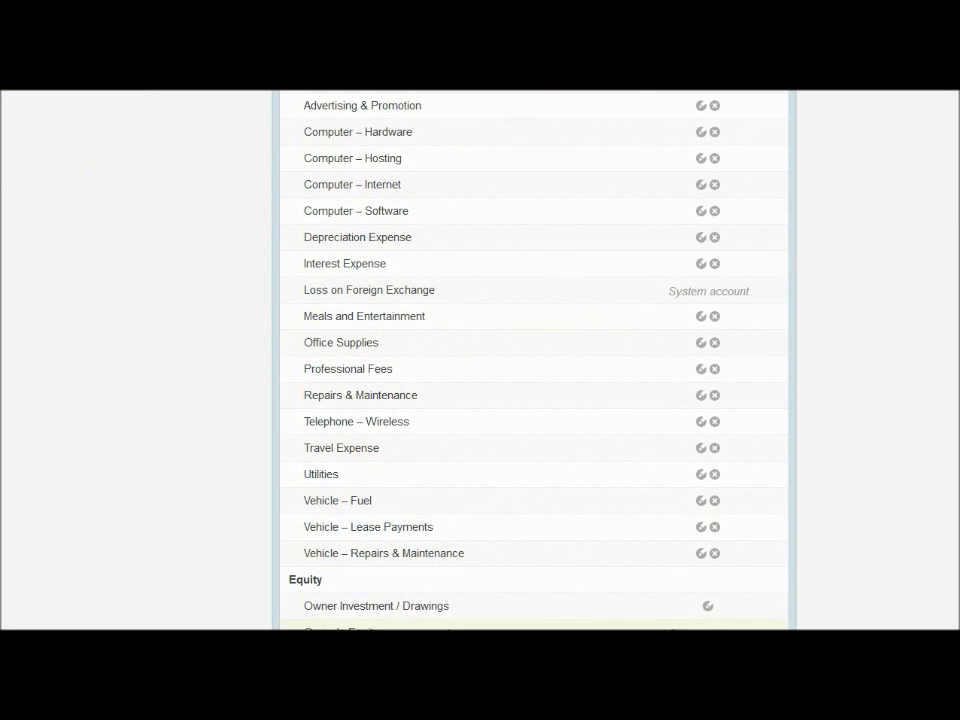
left_click(715, 528)
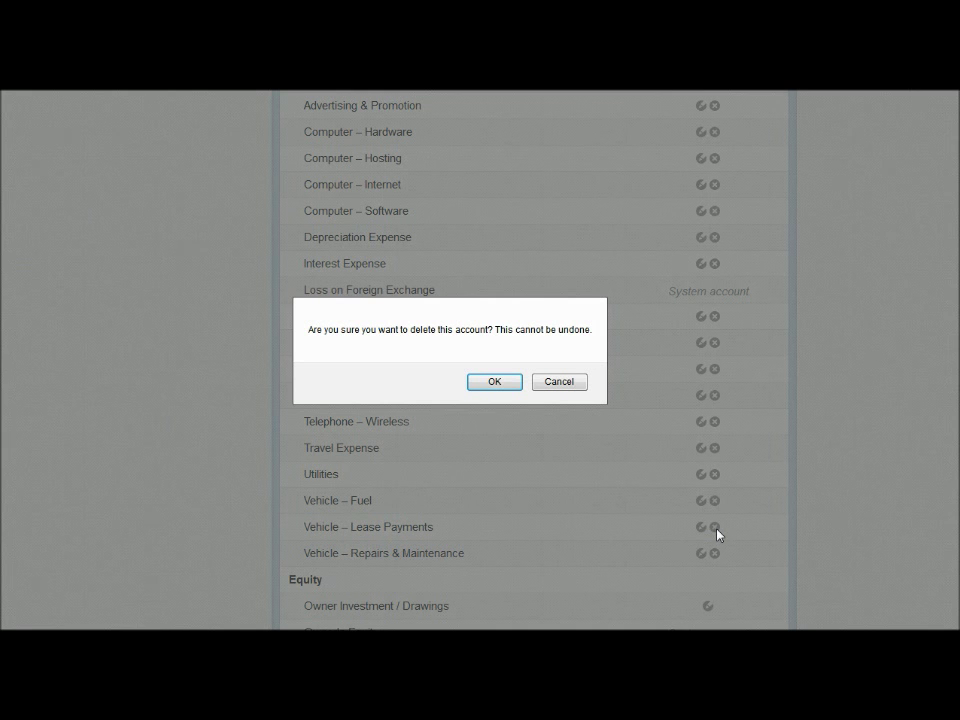
left_click(491, 383)
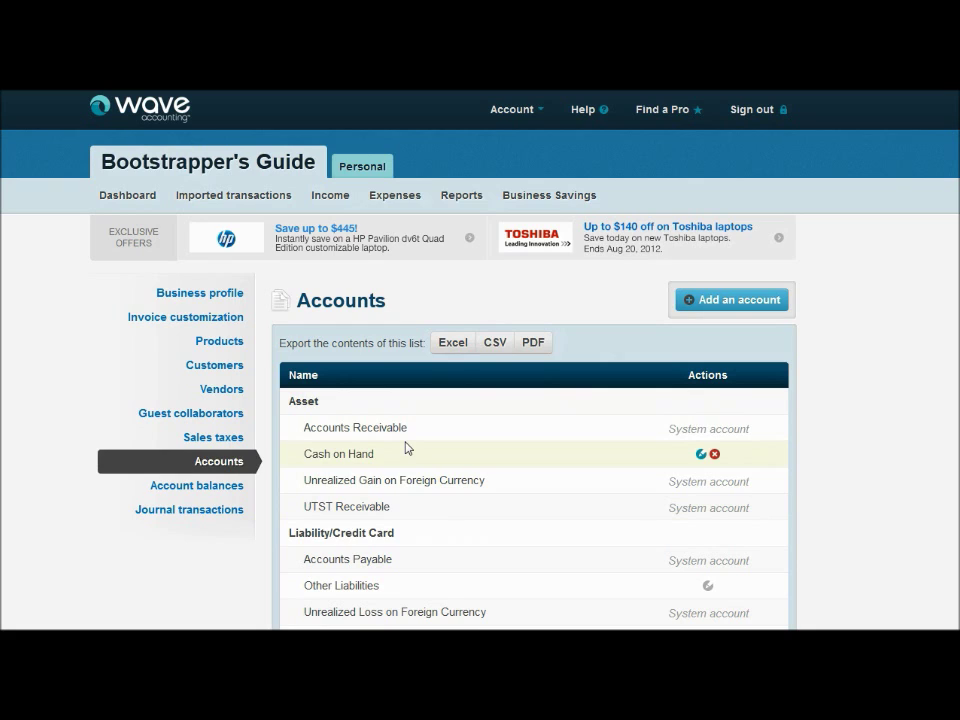
- Start adding an account and choose Shareholder Loan from the Current Debt category of the Liability/Credit Card accounts
left_click(714, 313)
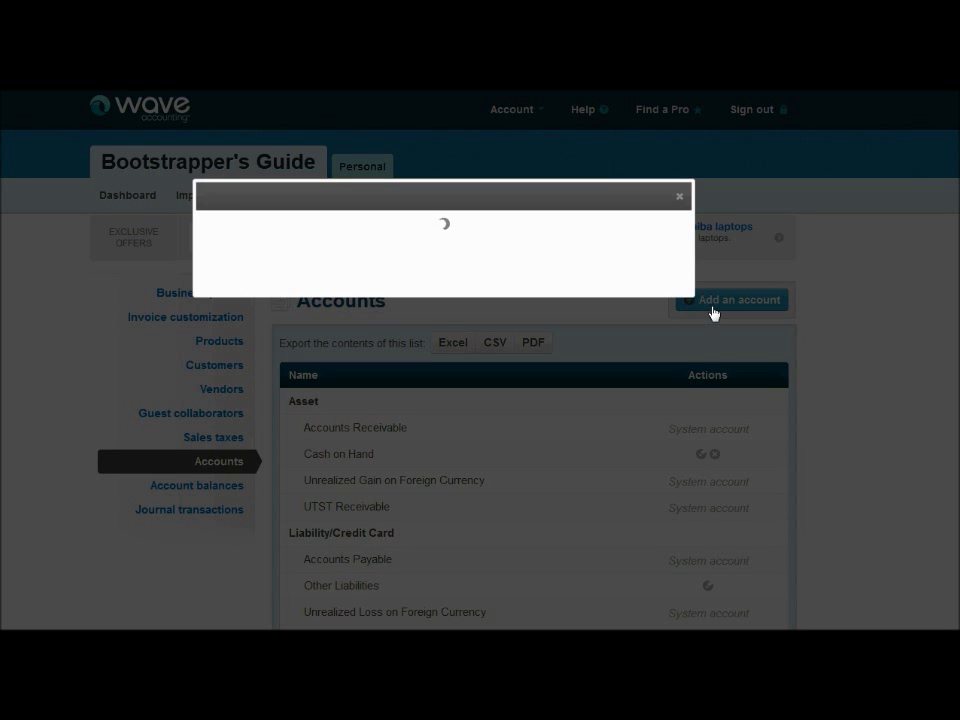
left_click(325, 318)
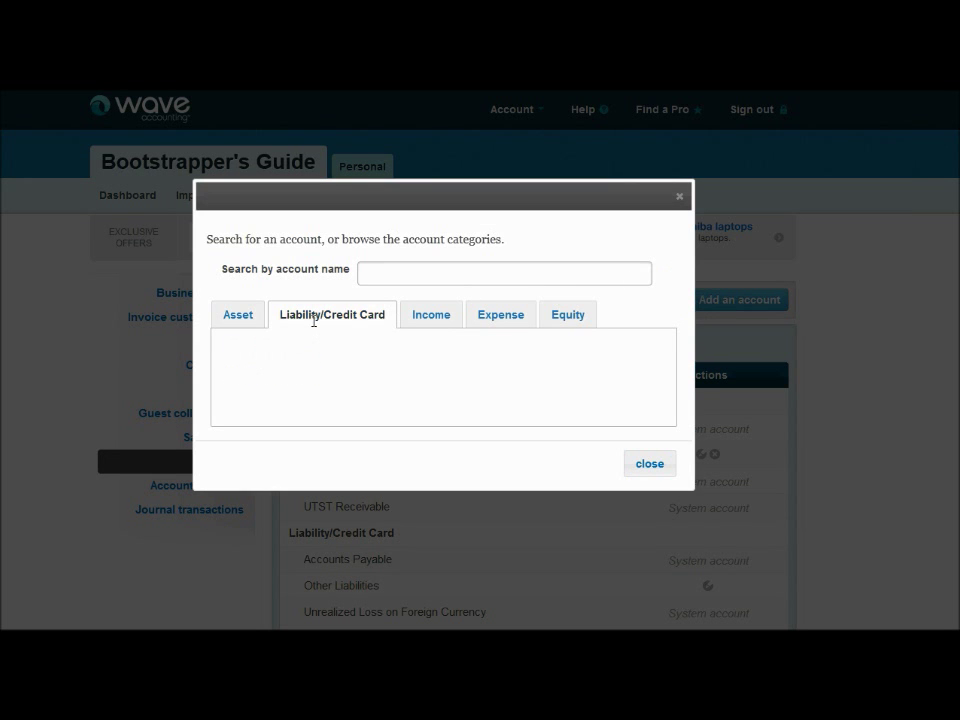
left_click(261, 360)
left_click(257, 346)
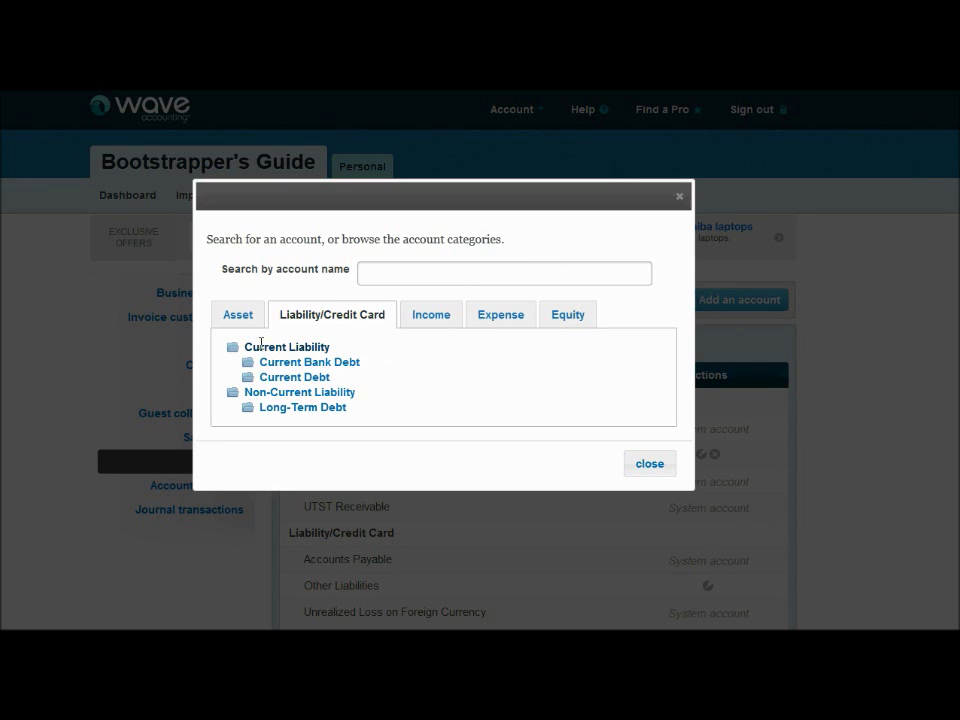
left_click(268, 380)
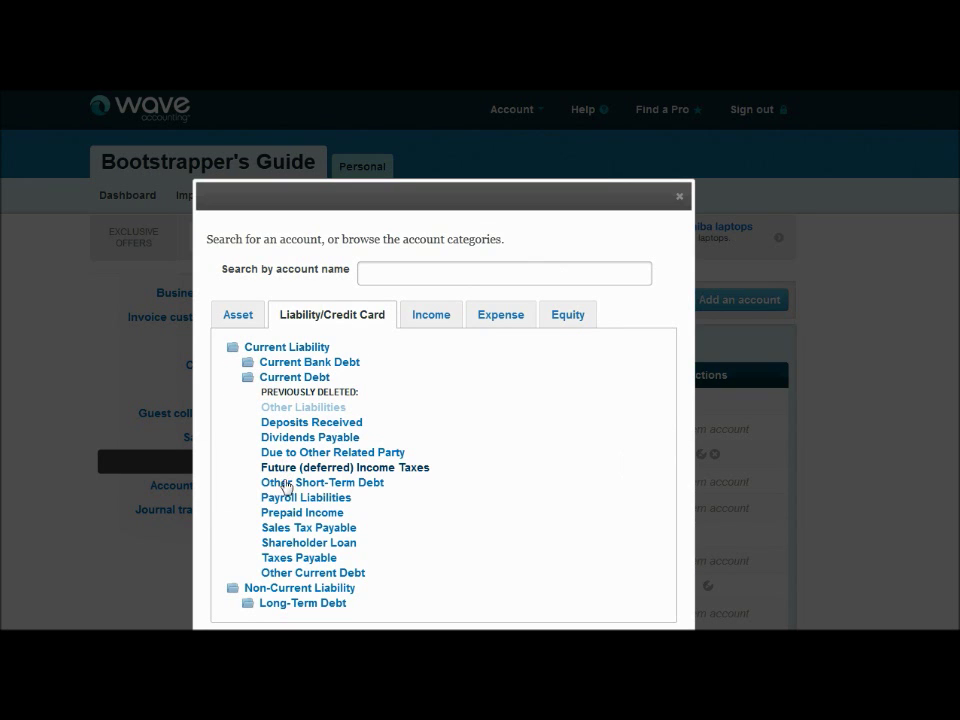
left_click(290, 545)
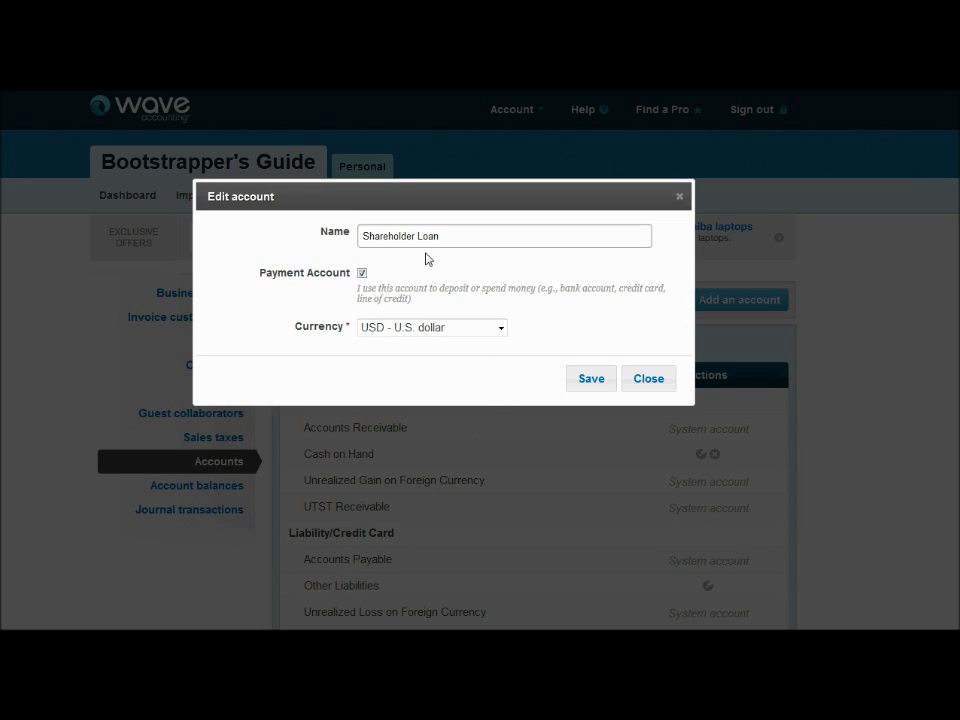
- Rename the Shareholder Loan account to "Due to" followed by the shareholder's first name, keeping it a USD payment account, and save it
left_click_drag(454, 236, 211, 235)
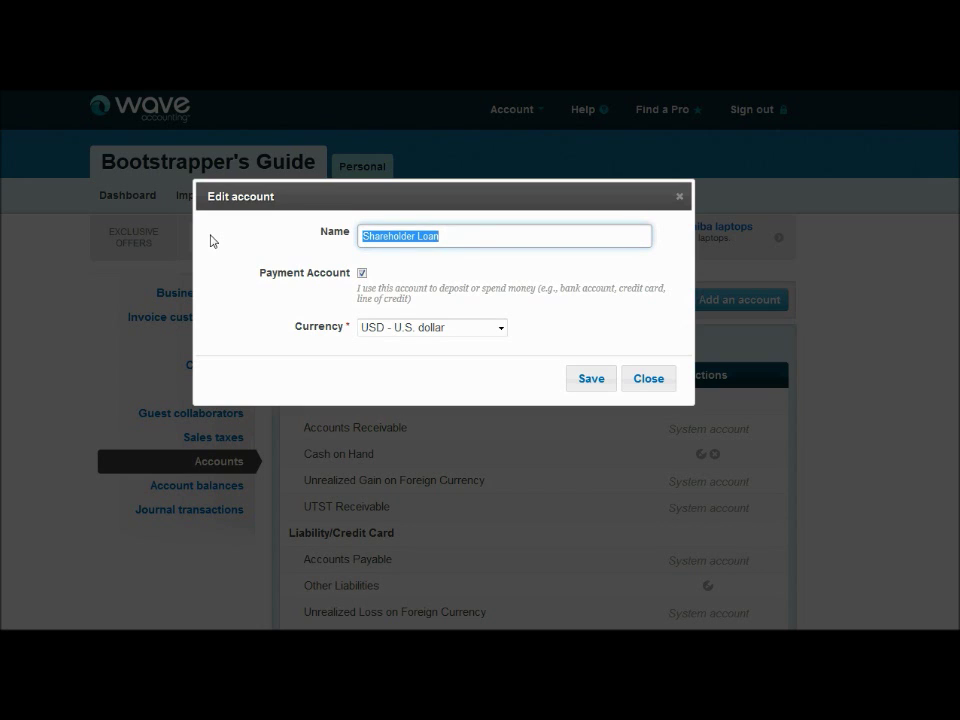
type("Due t")
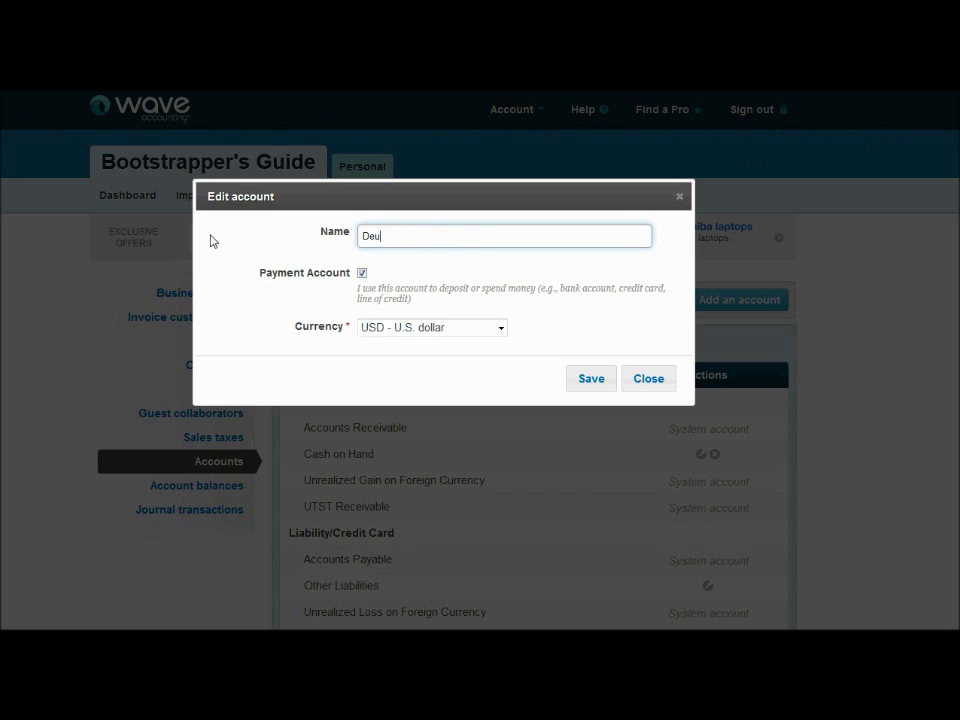
key("BackSpace")
key("BackSpace")
key("BackSpace")
key("BackSpace")
type("ue to Tory")
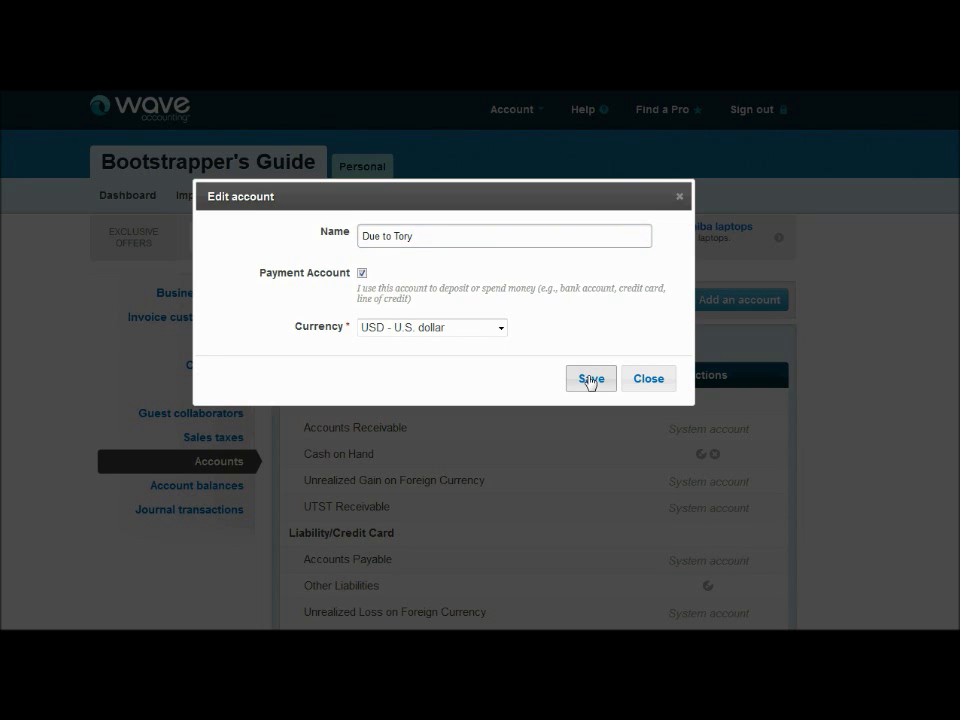
left_click(589, 379)
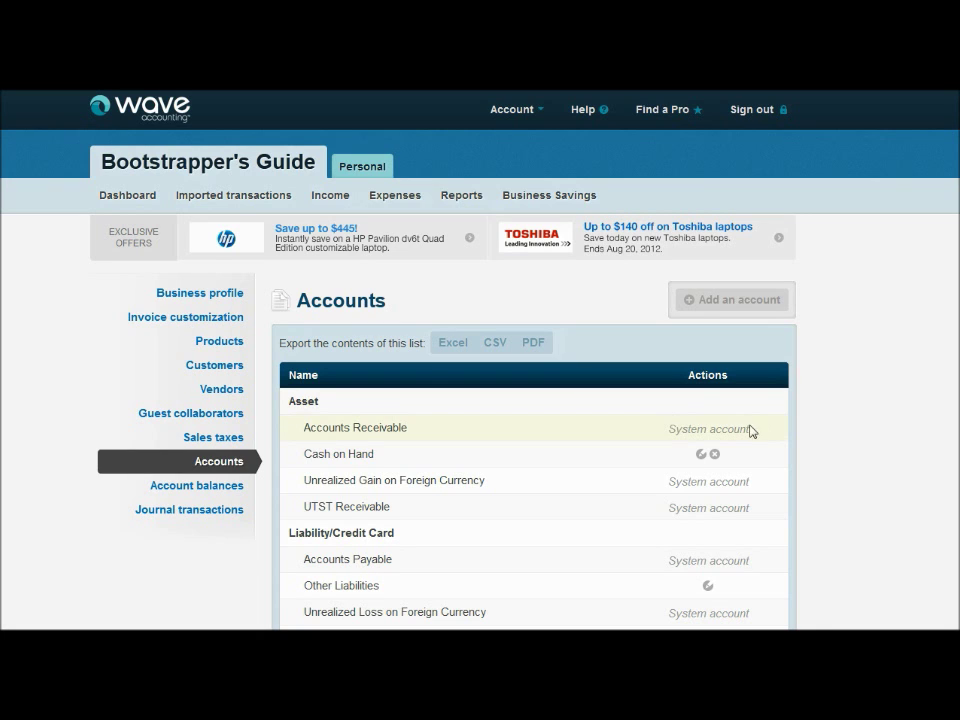
left_click(783, 424)
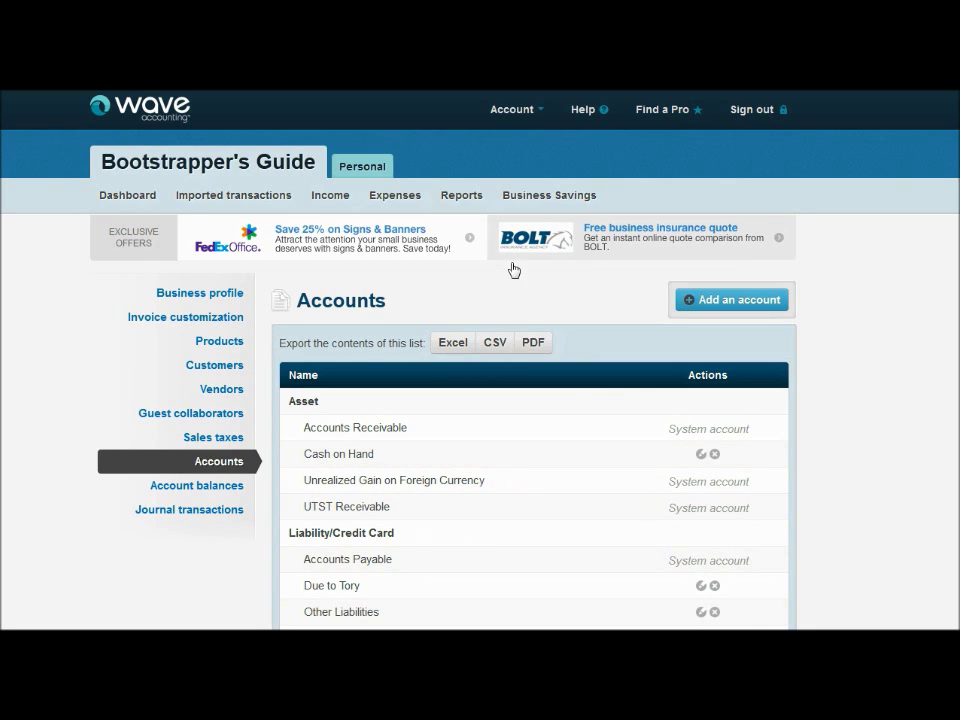
- Open the business's account balances form and enter "Beginning Balances" as the description
left_click(218, 486)
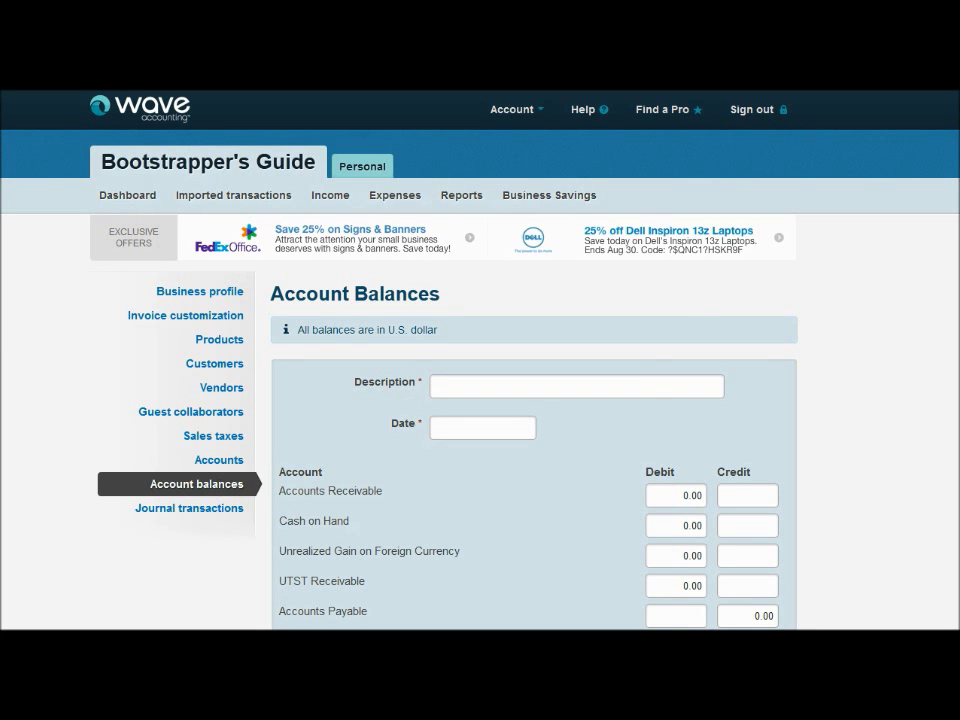
scroll(218, 486, "down", 3)
scroll(480, 360, "up", 1)
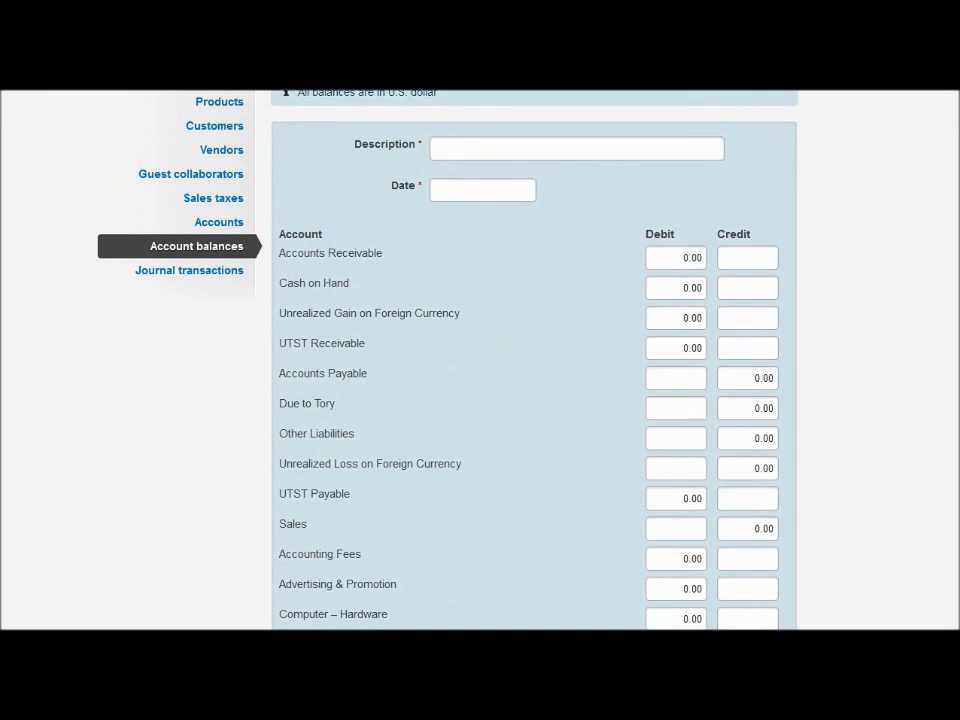
scroll(480, 360, "down", 1)
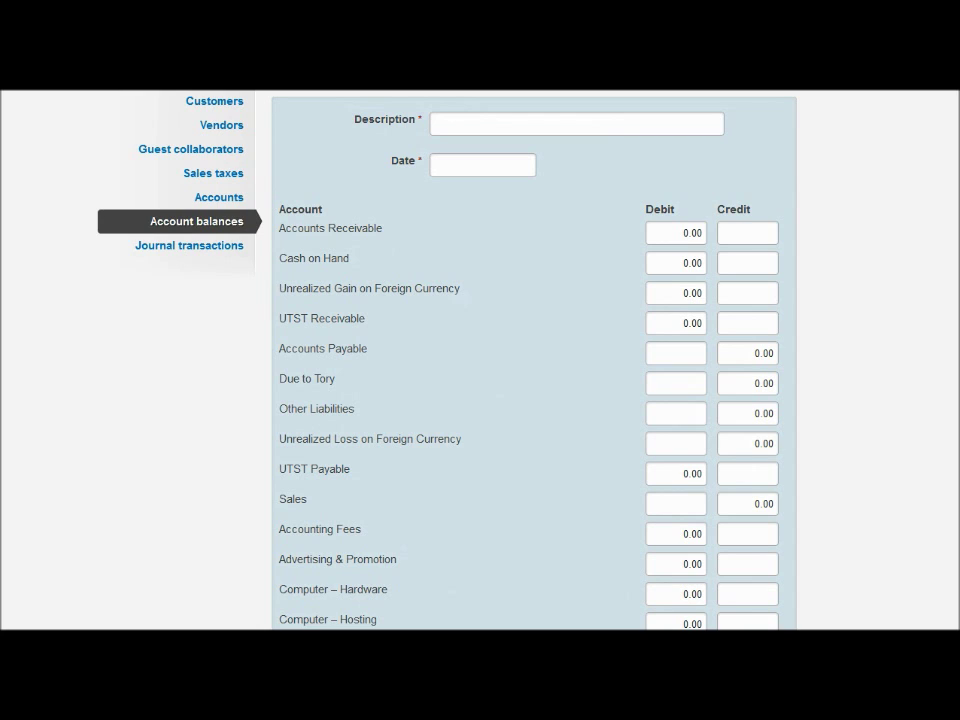
left_click(621, 122)
type("O")
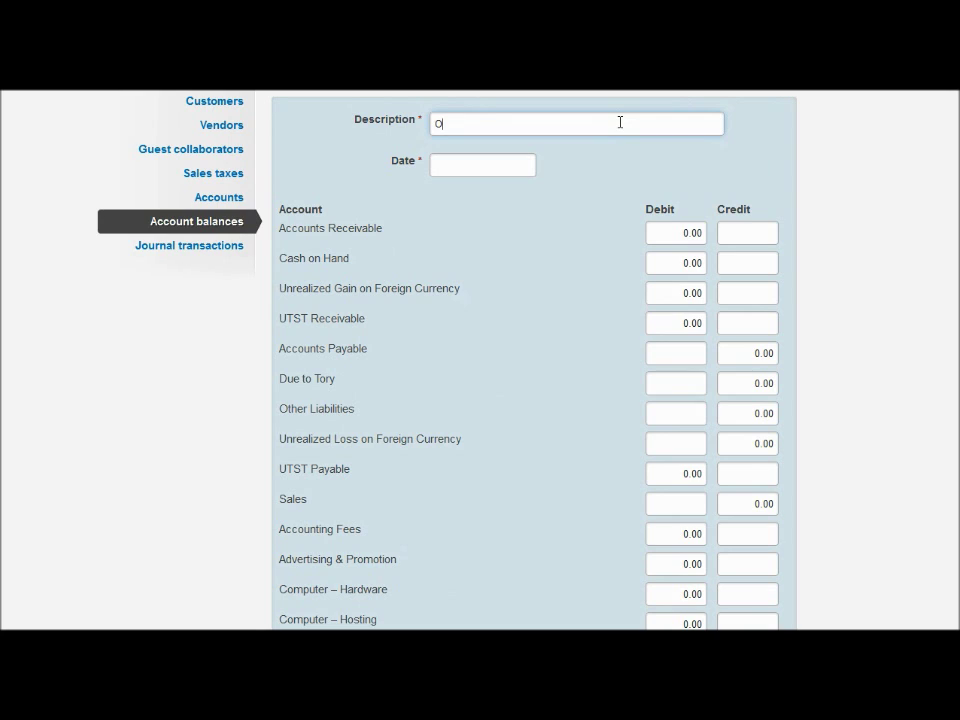
type("pen")
key("BackSpace")
key("BackSpace")
key("BackSpace")
key("BackSpace")
type("Beginning Balances")
key("Tab")
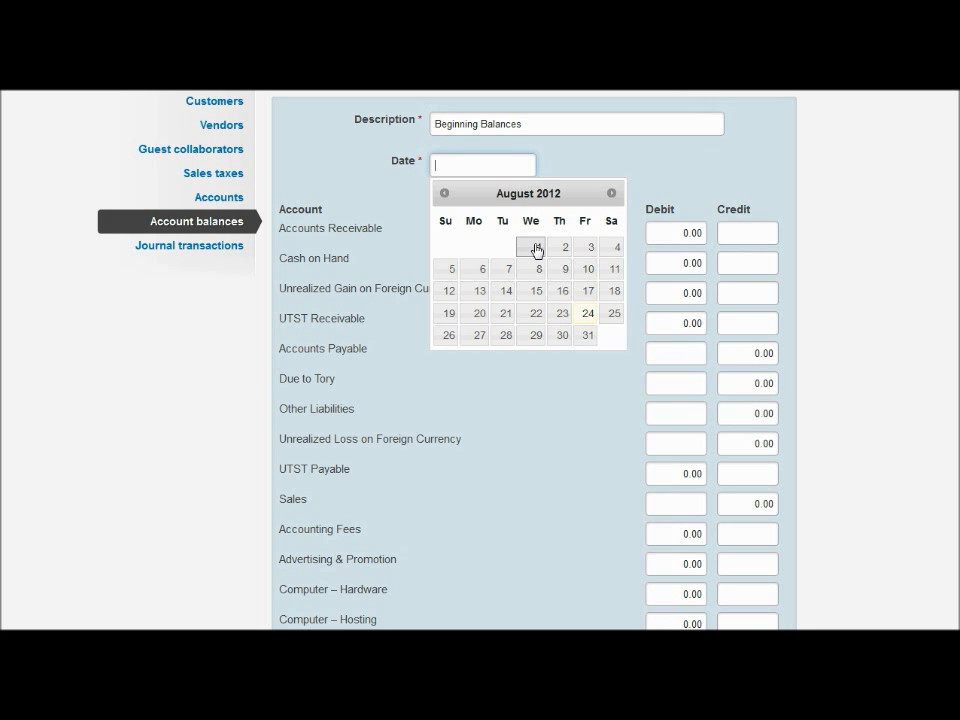
- Set the beginning balances' date to July 31, 2012 and review the debit and credit rows down to the totals
left_click(445, 193)
left_click(510, 339)
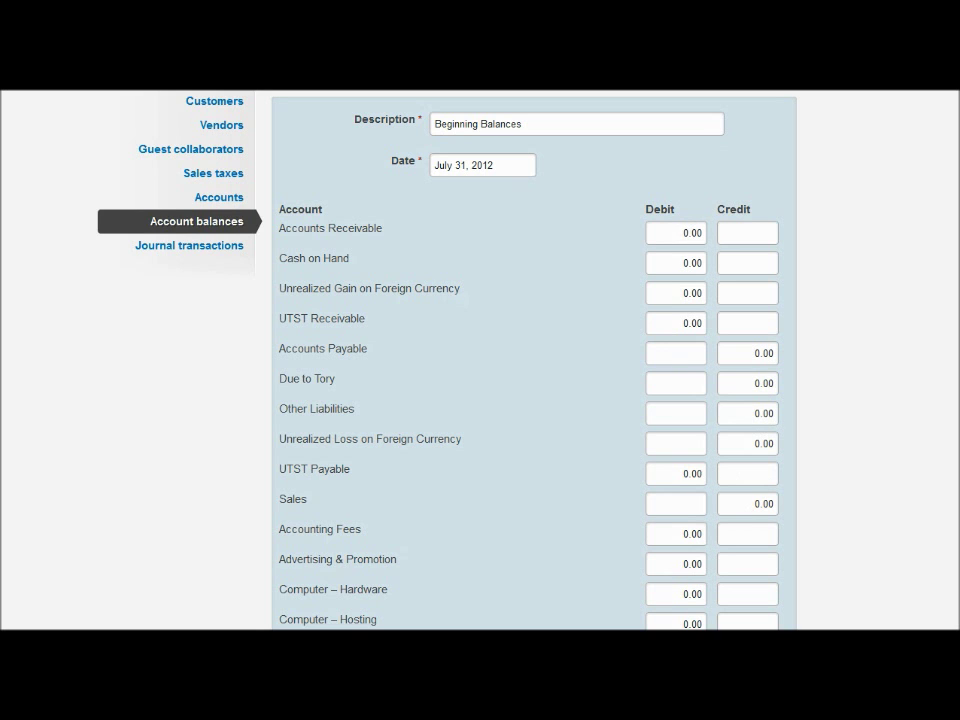
scroll(534, 360, "down", 6)
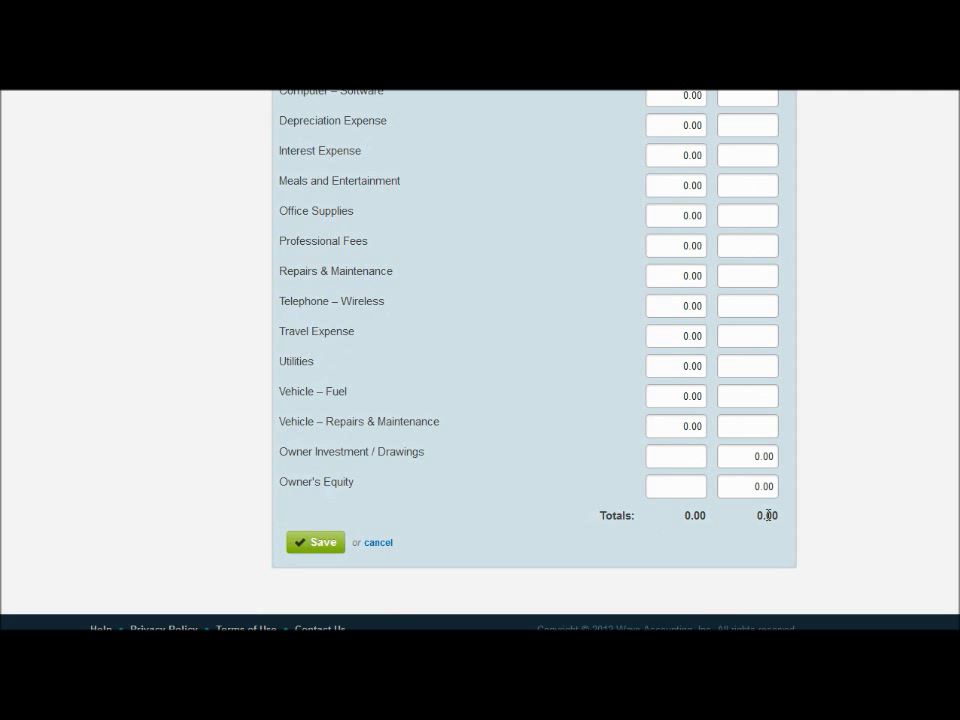
scroll(776, 510, "up", 10)
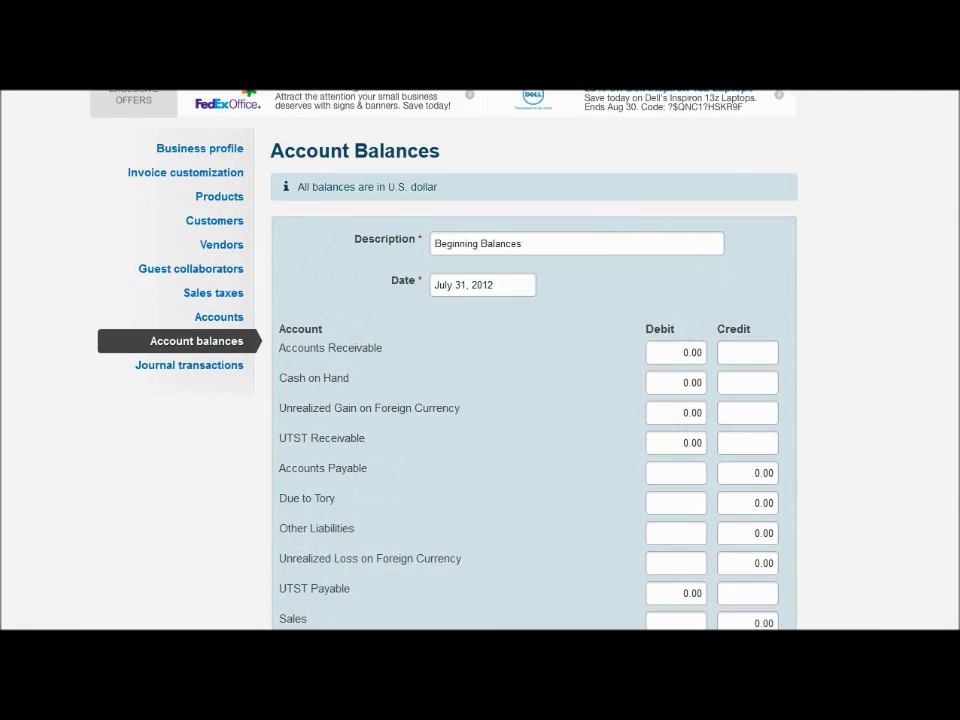
scroll(560, 440, "up", 2)
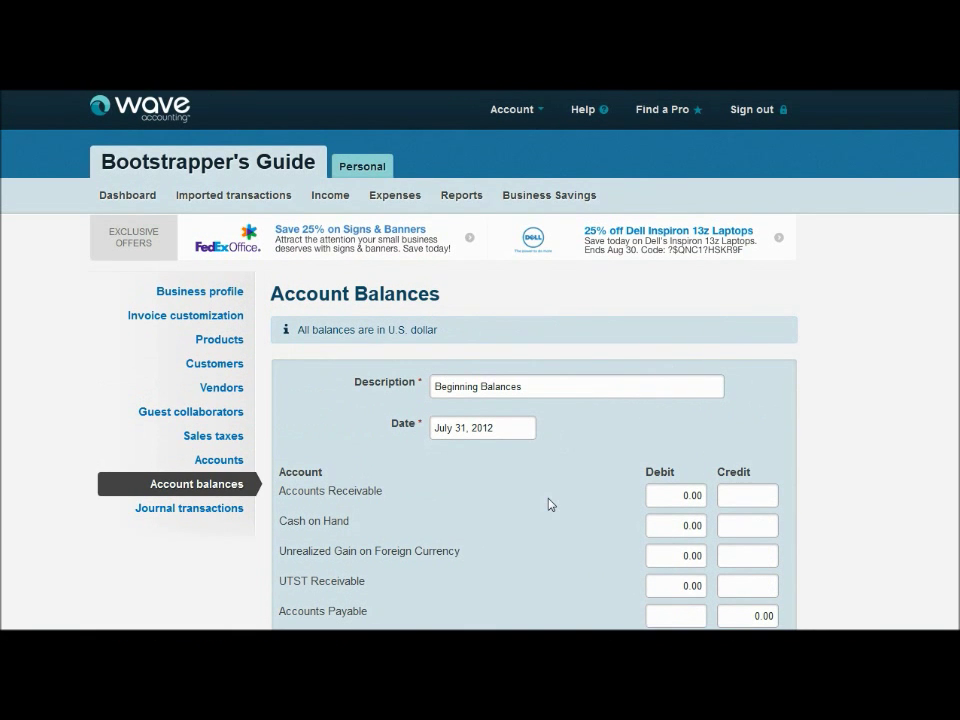